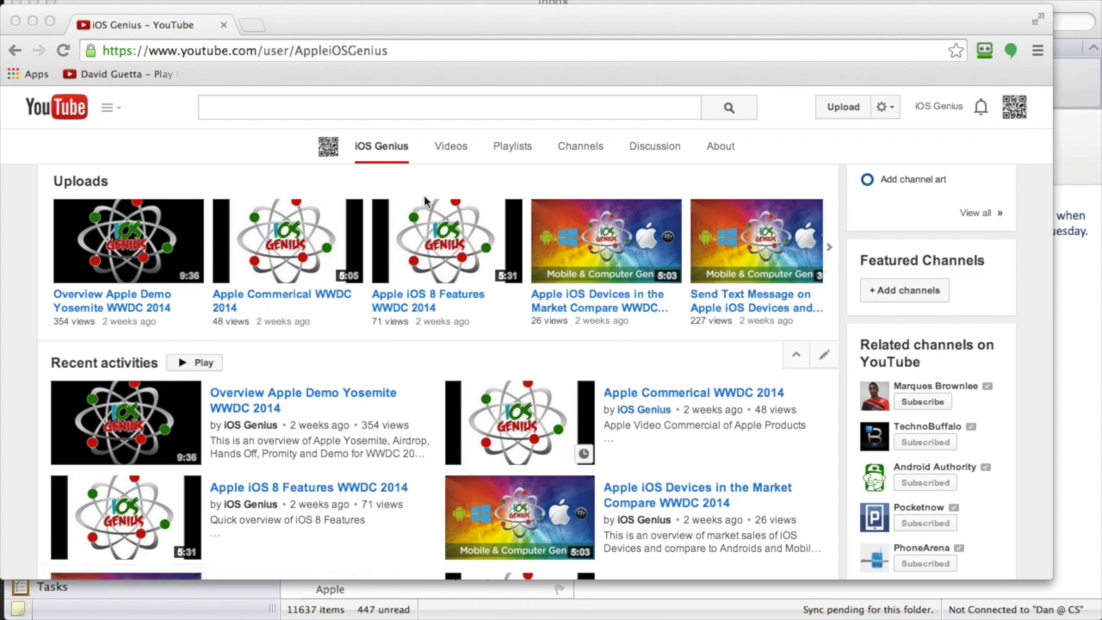
# - Open the iOS Genius channel's Videos tab and browse its grid of uploads
pyautogui.click(426, 51)
pyautogui.click(422, 53)
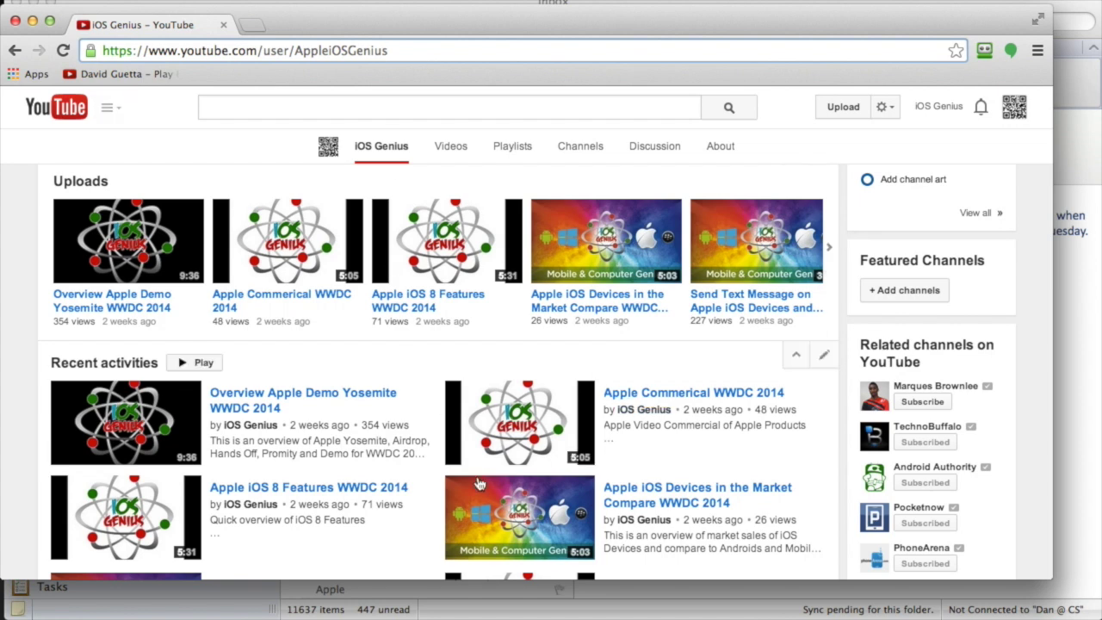
pyautogui.scroll(-5, 472, 471)
pyautogui.scroll(5, 474, 473)
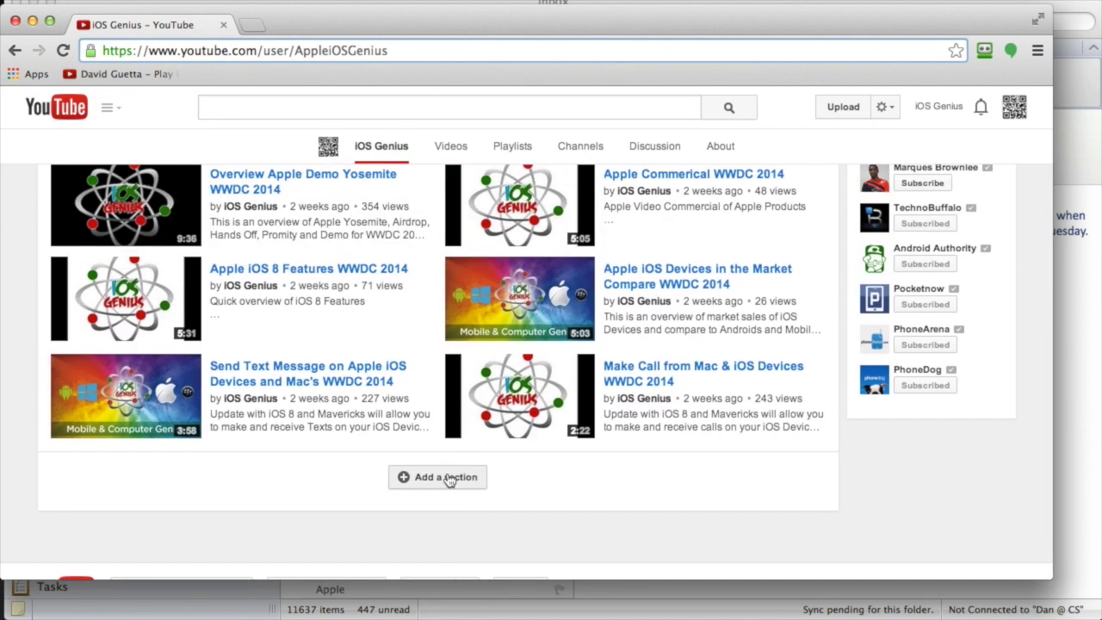
pyautogui.scroll(2, 444, 484)
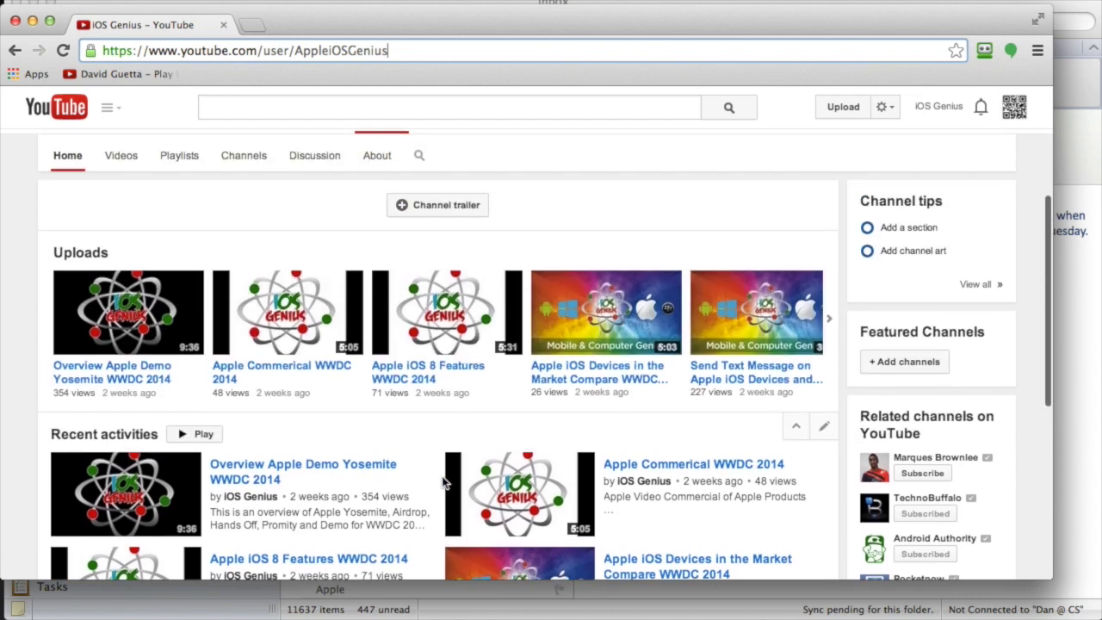
pyautogui.click(119, 155)
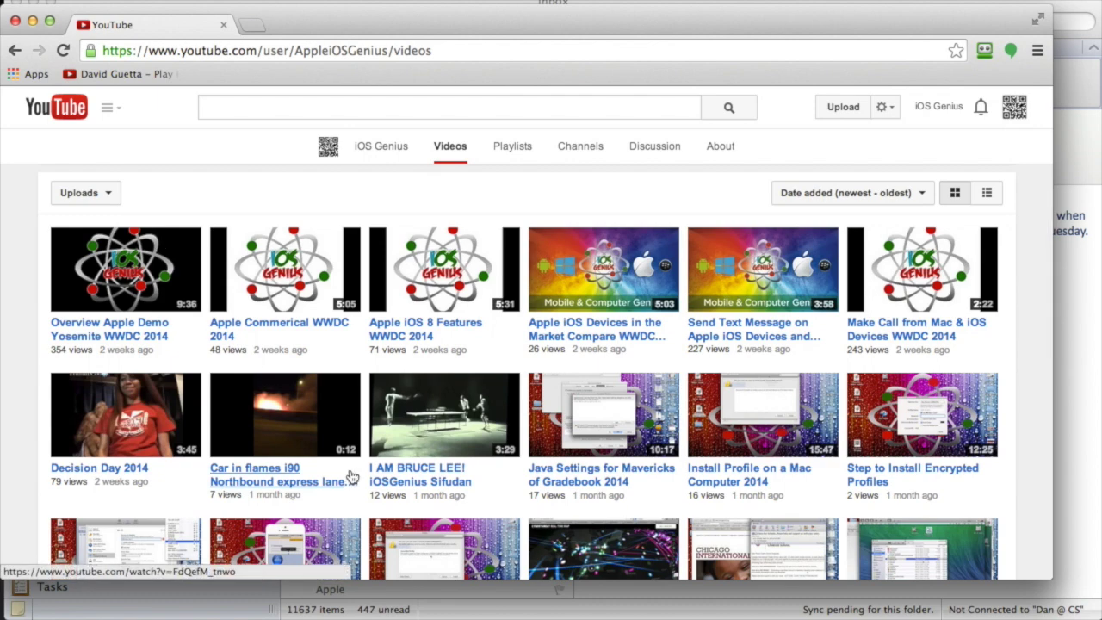
pyautogui.scroll(-10, 351, 476)
pyautogui.scroll(1, 351, 478)
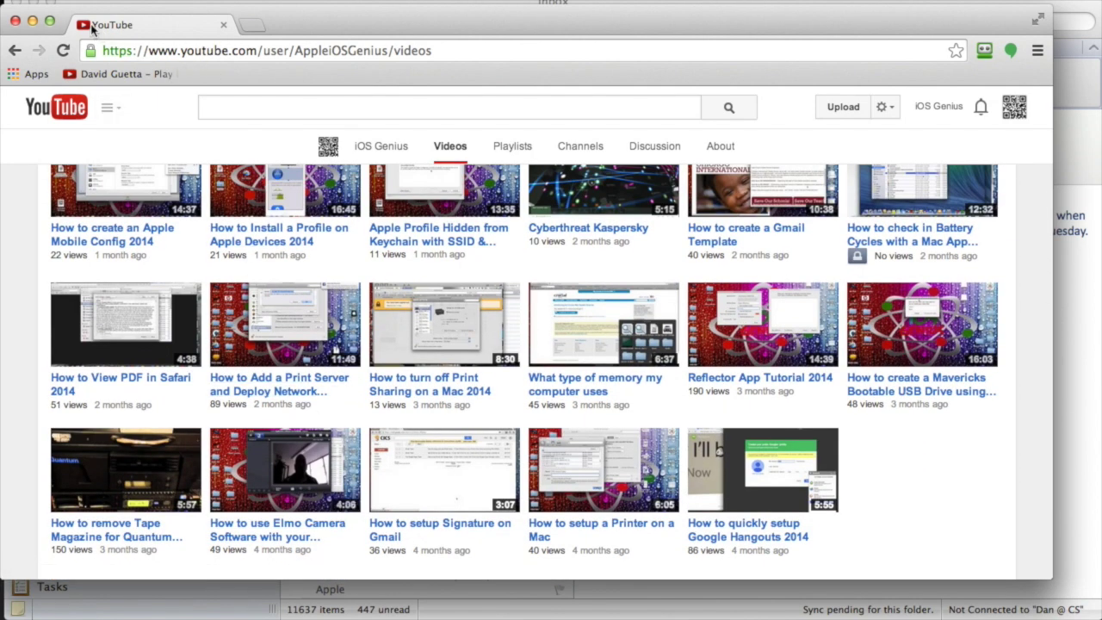
# - Minimize Chrome and show Outlook's empty On My Computer folder
pyautogui.click(33, 21)
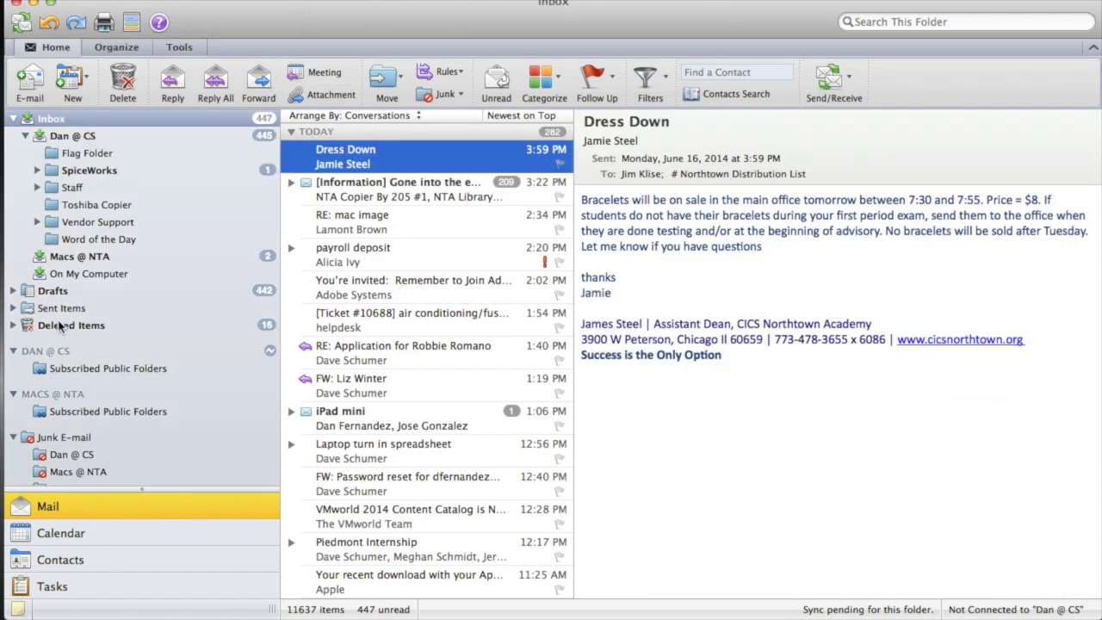
pyautogui.click(73, 274)
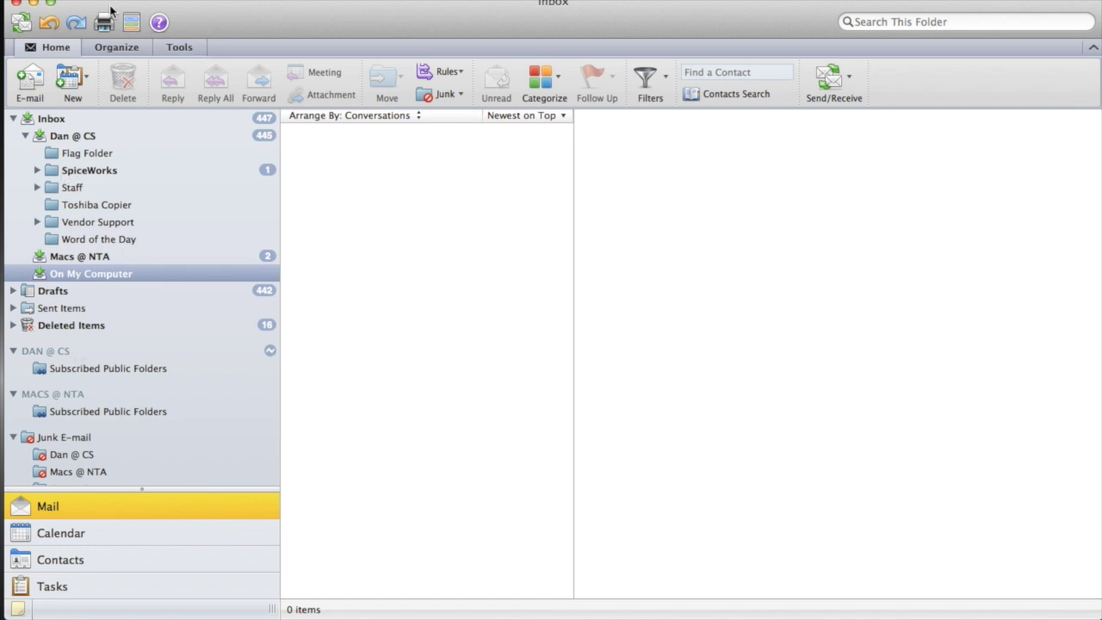
# - Open Outlook Preferences and go to the Accounts settings
pyautogui.click(73, 0)
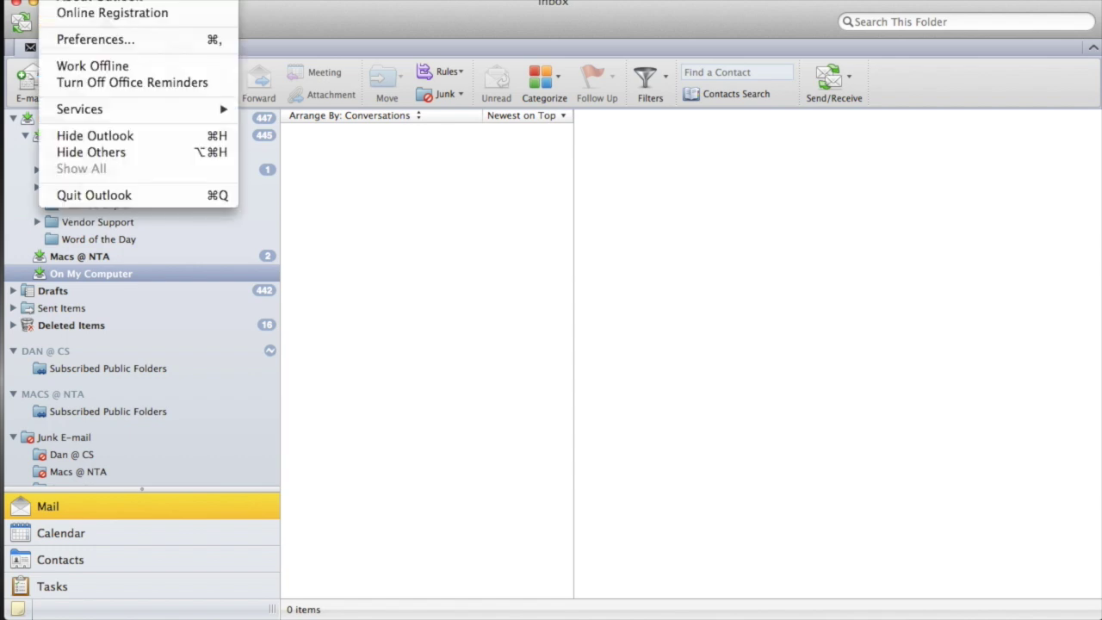
pyautogui.click(82, 41)
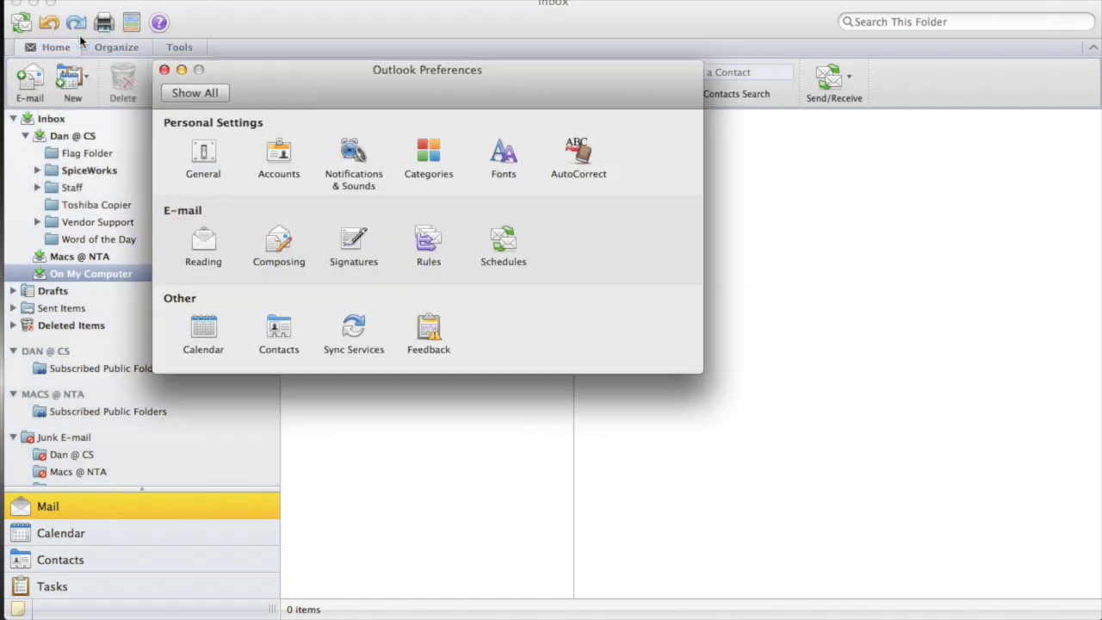
pyautogui.click(279, 155)
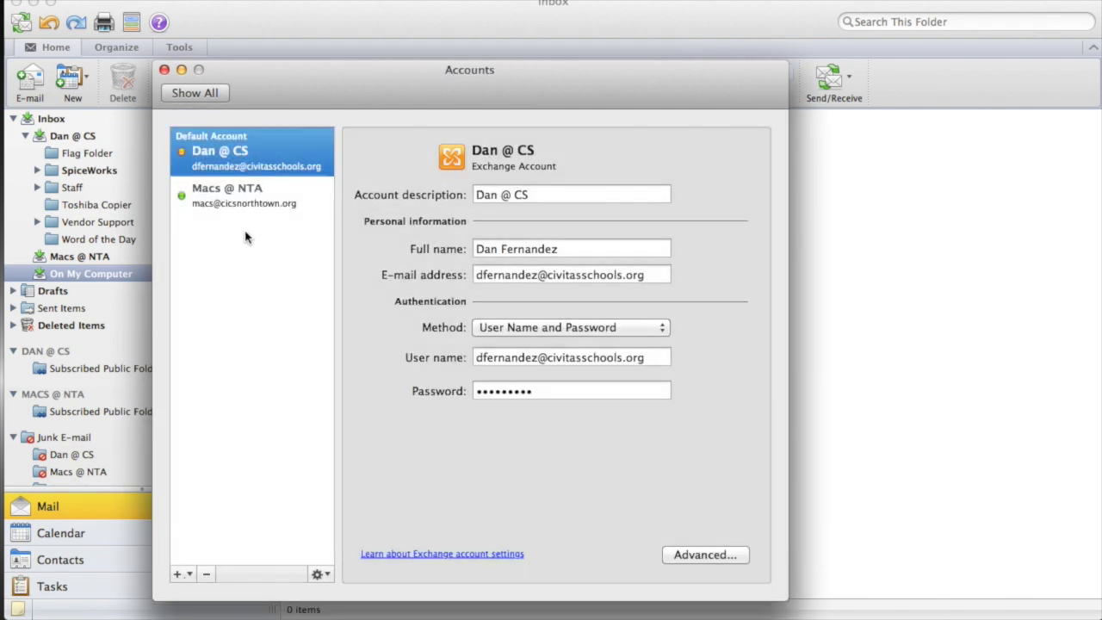
# - Review the Dan @ CS and Macs @ NTA account settings, then start adding an account
pyautogui.click(255, 195)
pyautogui.click(258, 166)
pyautogui.click(256, 198)
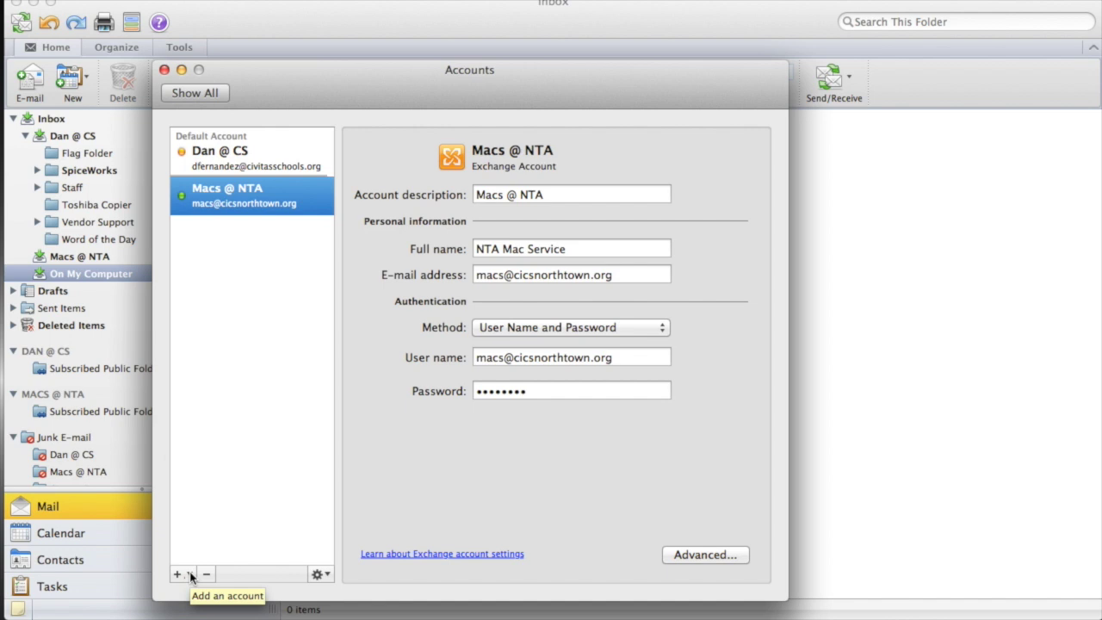
pyautogui.click(191, 576)
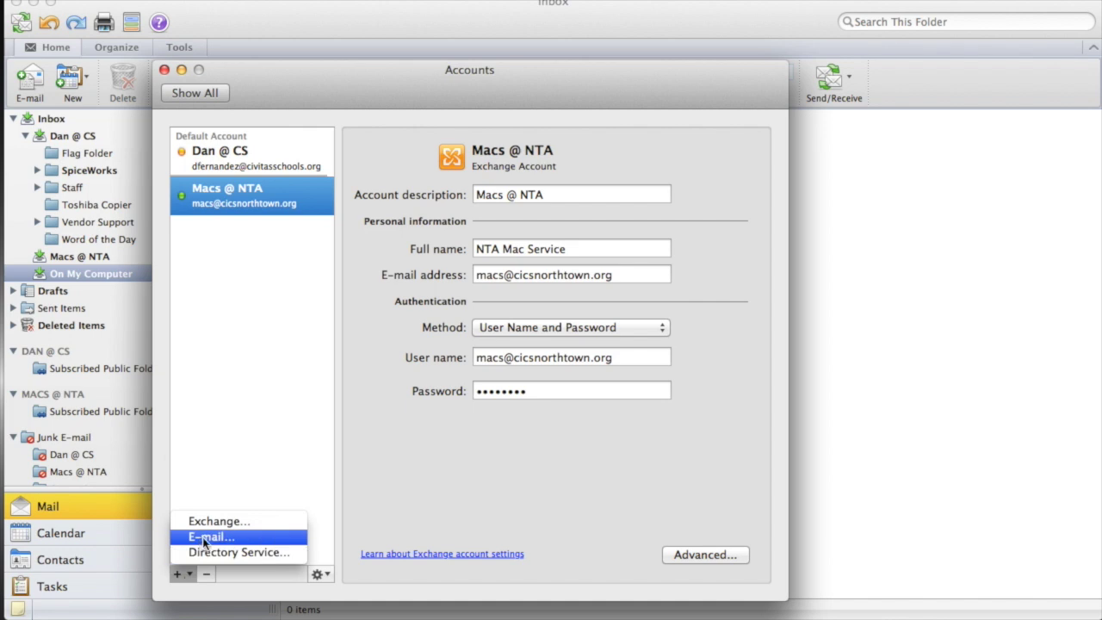
# - Add an automatically configured e-mail account using the Gmail address and its password
pyautogui.click(210, 537)
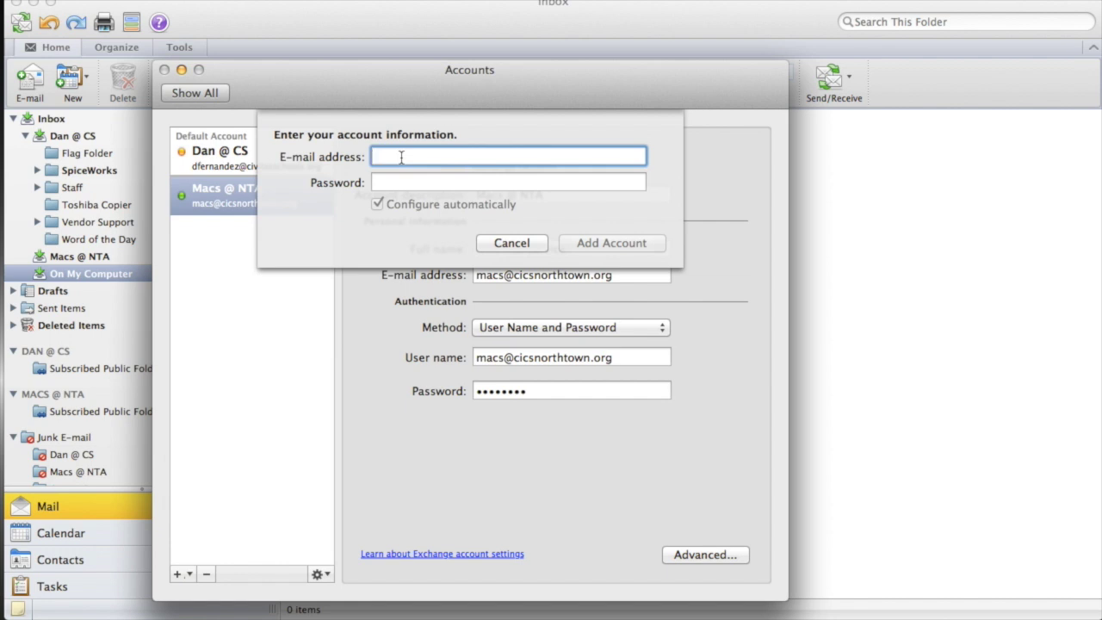
pyautogui.press('Tab')
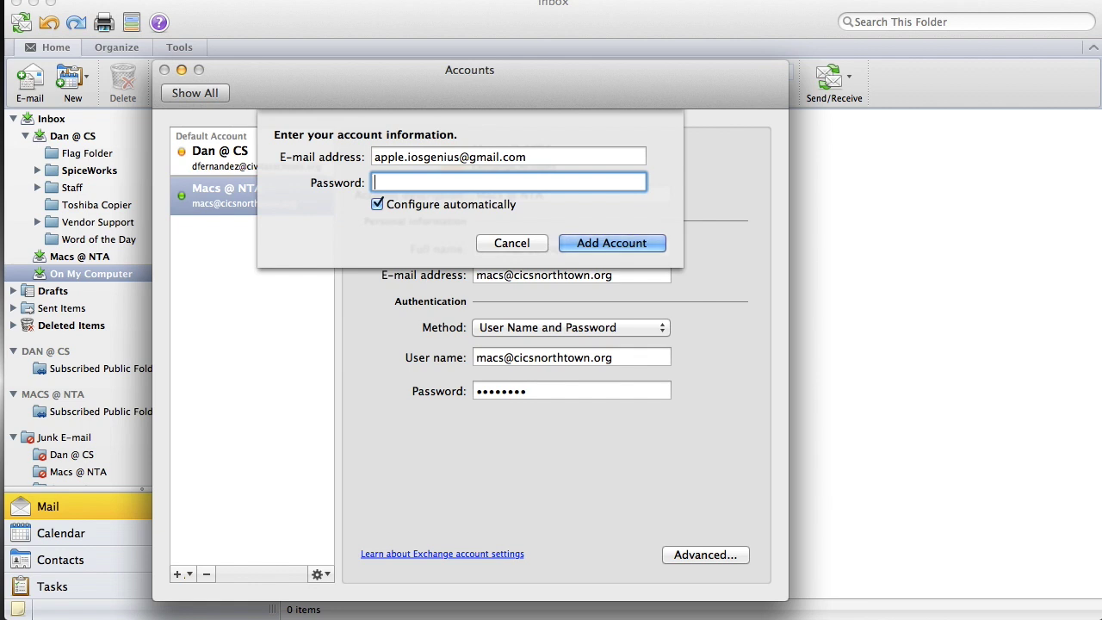
pyautogui.write('•••••••••')
pyautogui.click(644, 241)
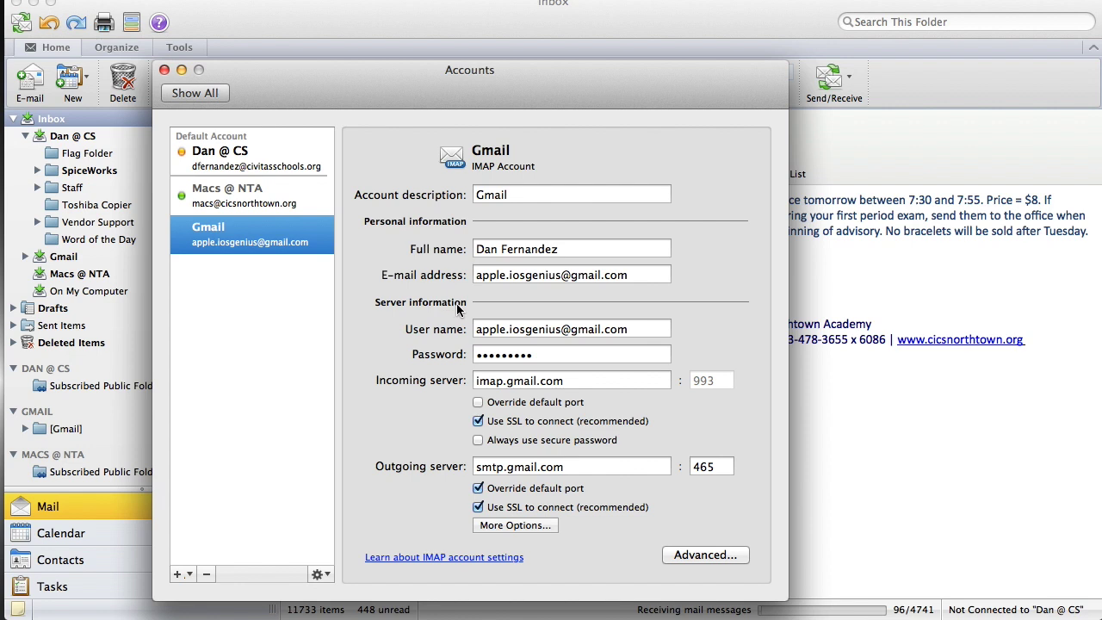
# - Check the Gmail account's user name, password and imap.gmail.com incoming server fields
pyautogui.moveTo(479, 332); pyautogui.dragTo(646, 332)
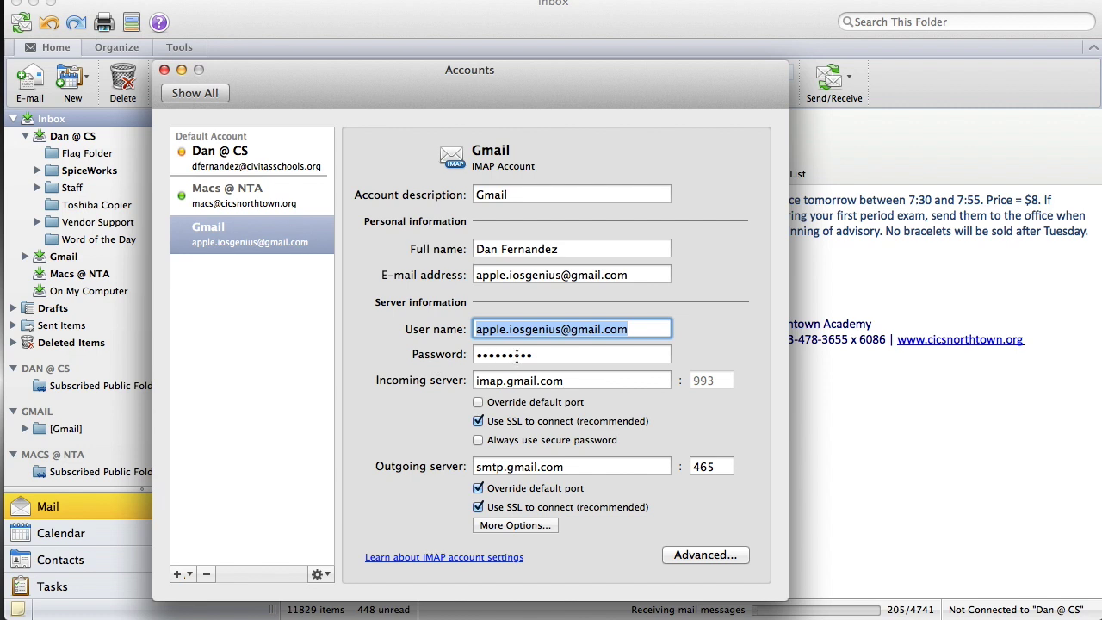
pyautogui.click(560, 355)
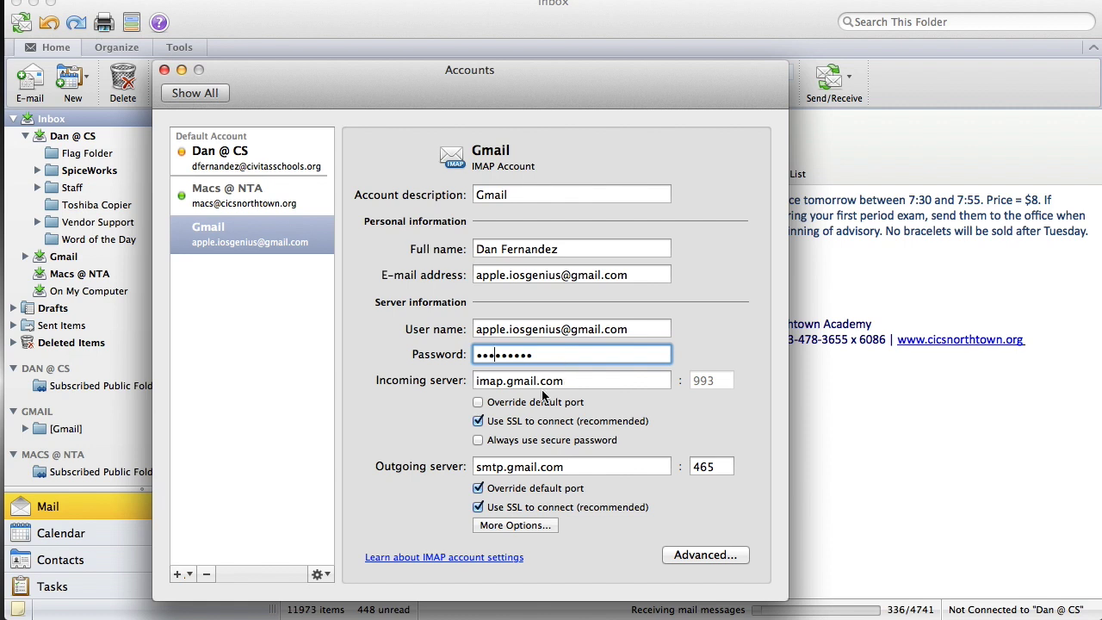
pyautogui.click(479, 381)
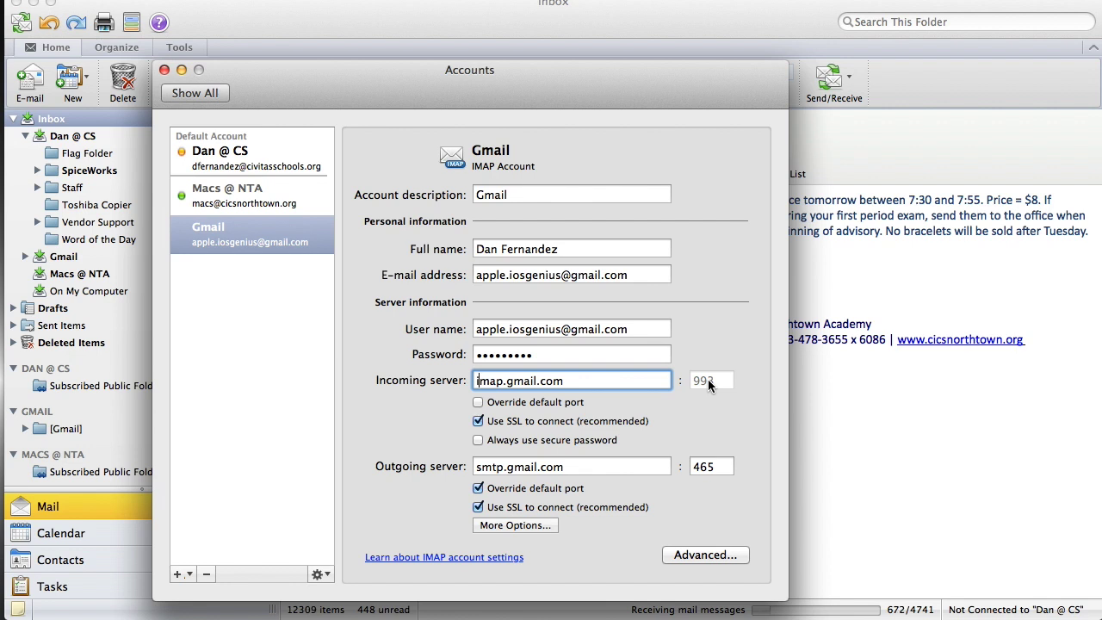
# - Override the incoming port to 993, keeping outgoing smtp.gmail.com on port 465 with SSL
pyautogui.click(712, 466)
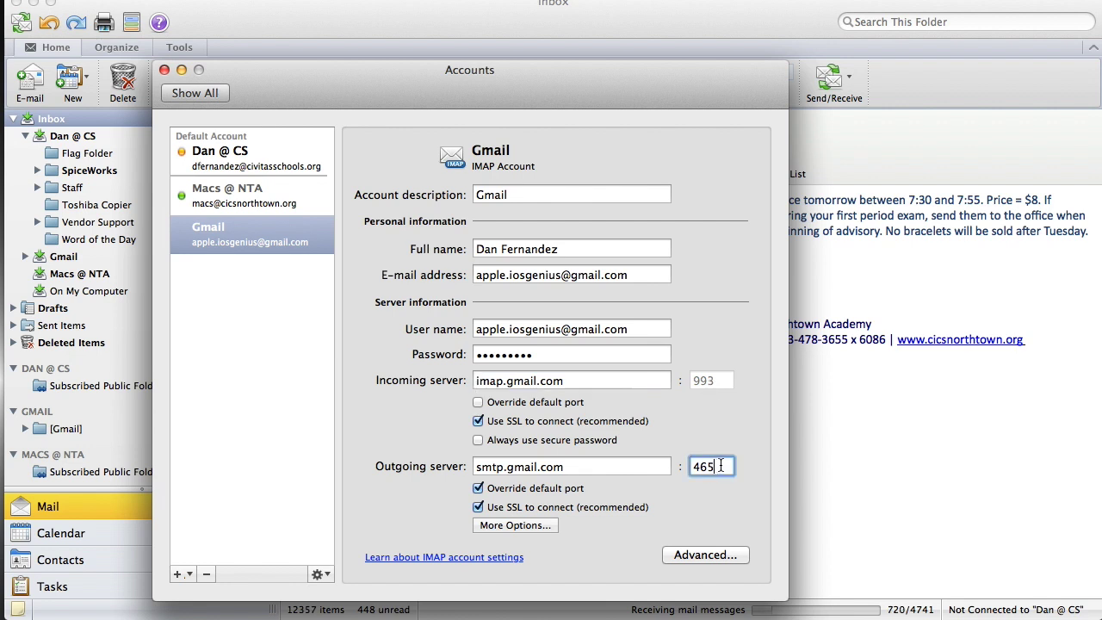
pyautogui.doubleClick(712, 466)
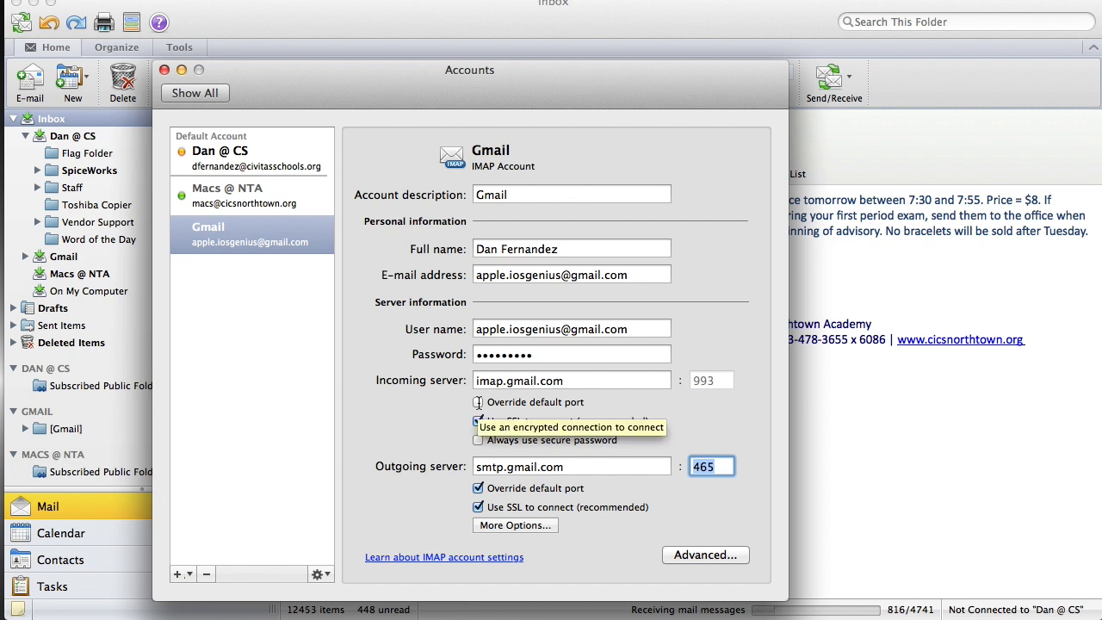
pyautogui.click(478, 402)
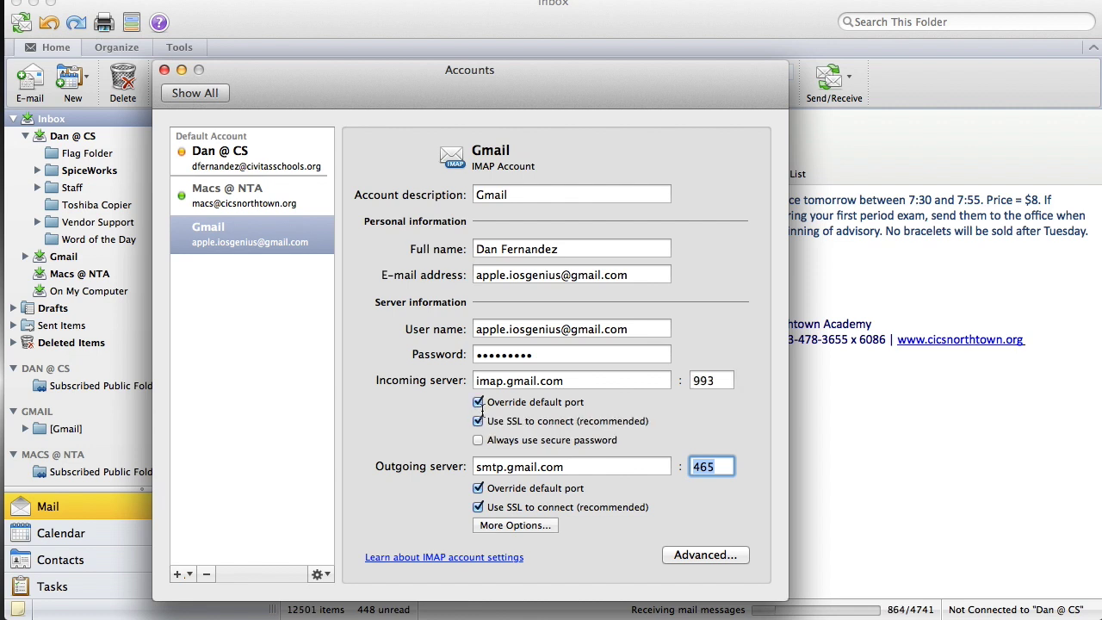
pyautogui.doubleClick(724, 383)
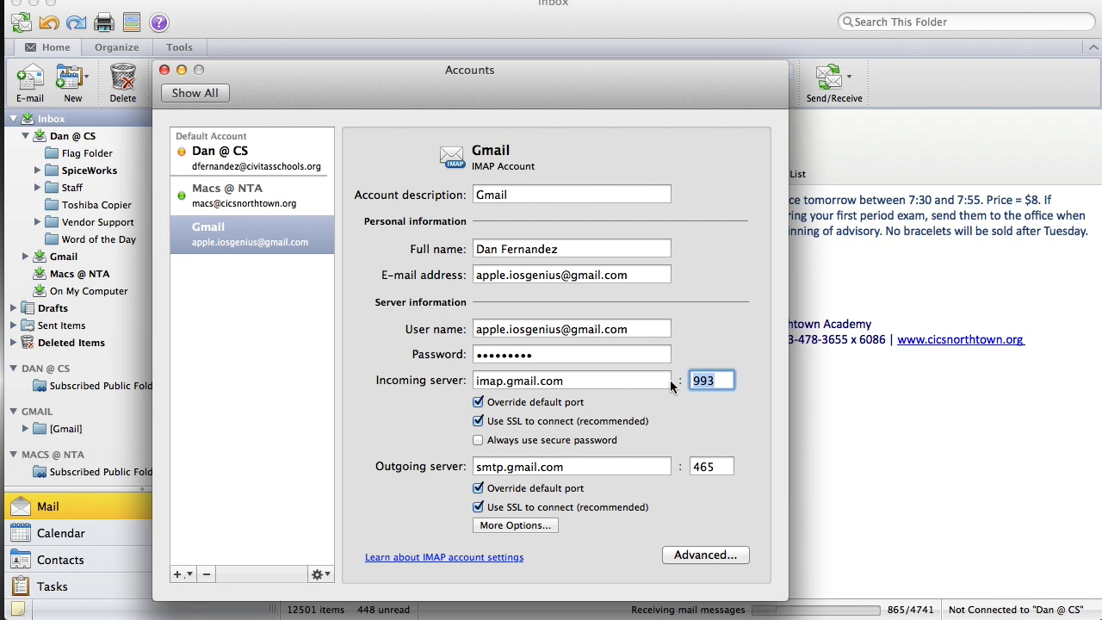
pyautogui.write('sdfdf')
pyautogui.press('BackSpace')
pyautogui.press('BackSpace')
pyautogui.press('BackSpace')
pyautogui.press('BackSpace')
pyautogui.write('2323')
pyautogui.press('BackSpace')
pyautogui.press('BackSpace')
pyautogui.press('BackSpace')
pyautogui.press('BackSpace')
pyautogui.write('993')
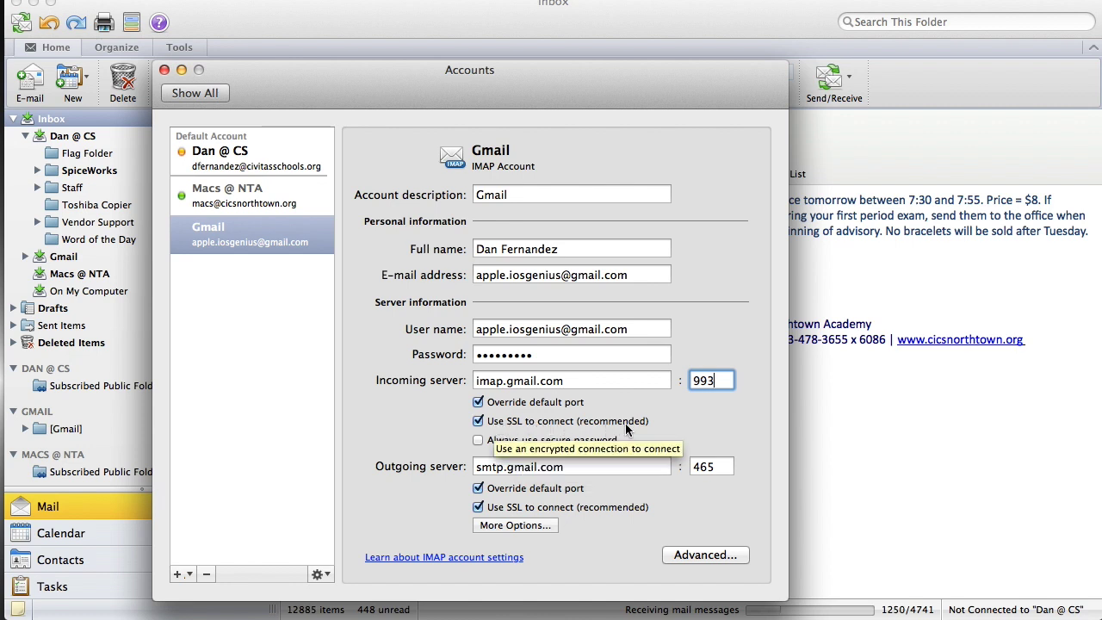
pyautogui.click(484, 469)
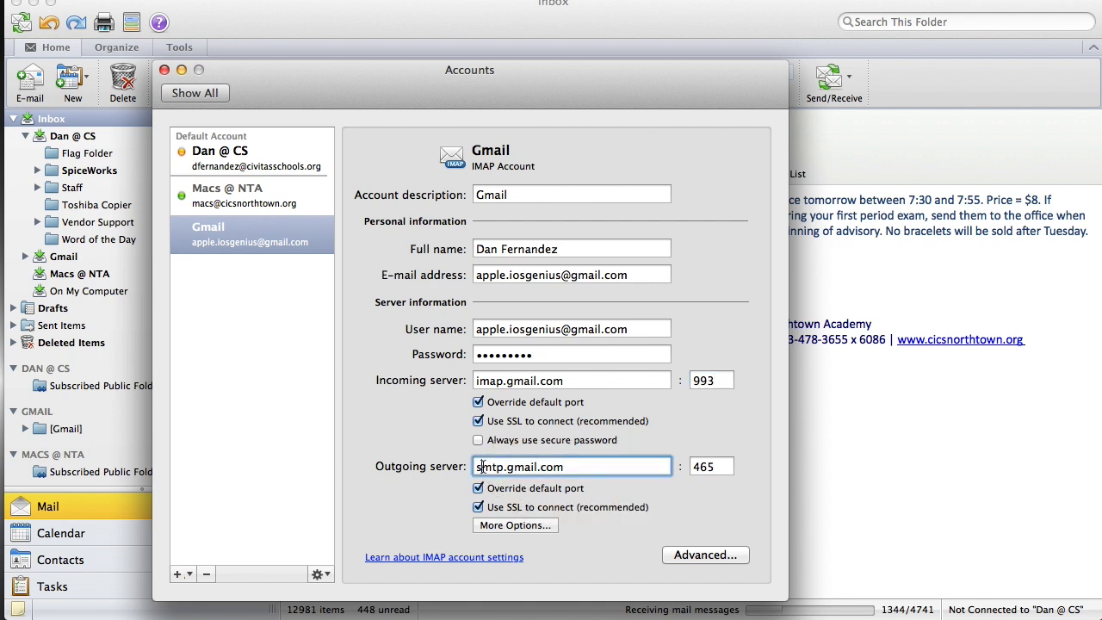
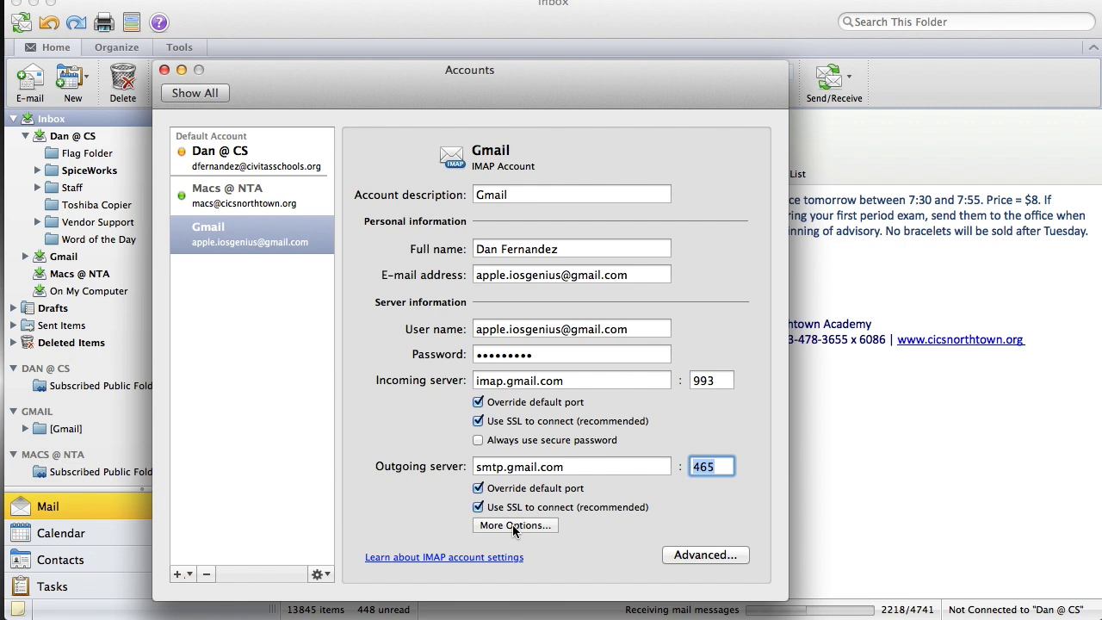
# - Open the extra settings for the smtp.gmail.com outgoing server
pyautogui.click(512, 524)
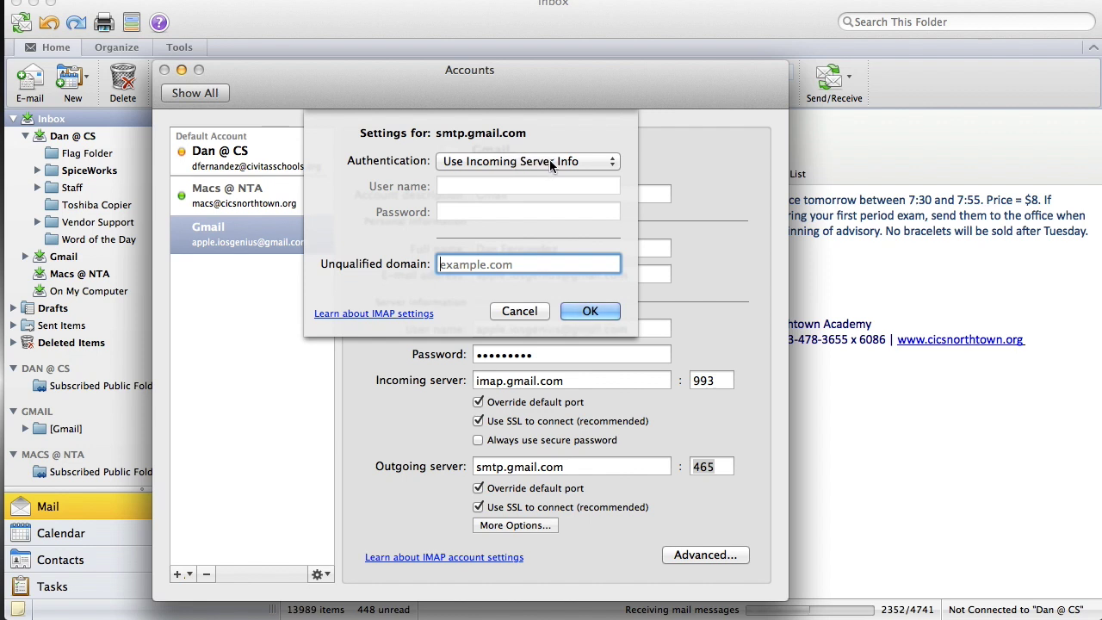
# - Set outgoing authentication to User Name and Password, entering the Gmail address and account password
pyautogui.click(578, 161)
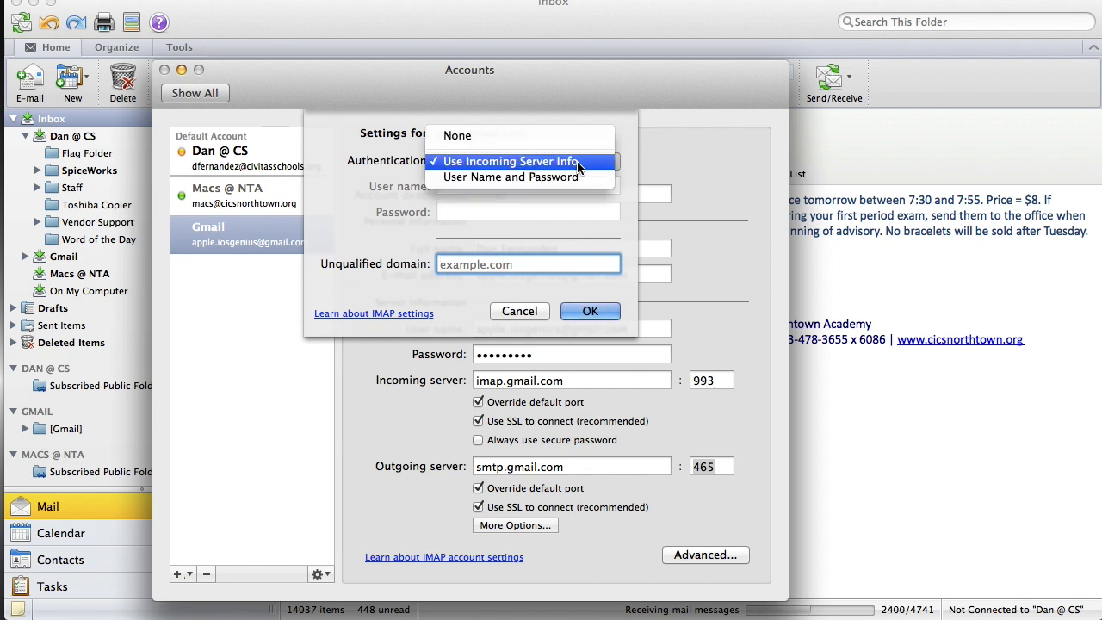
pyautogui.click(530, 181)
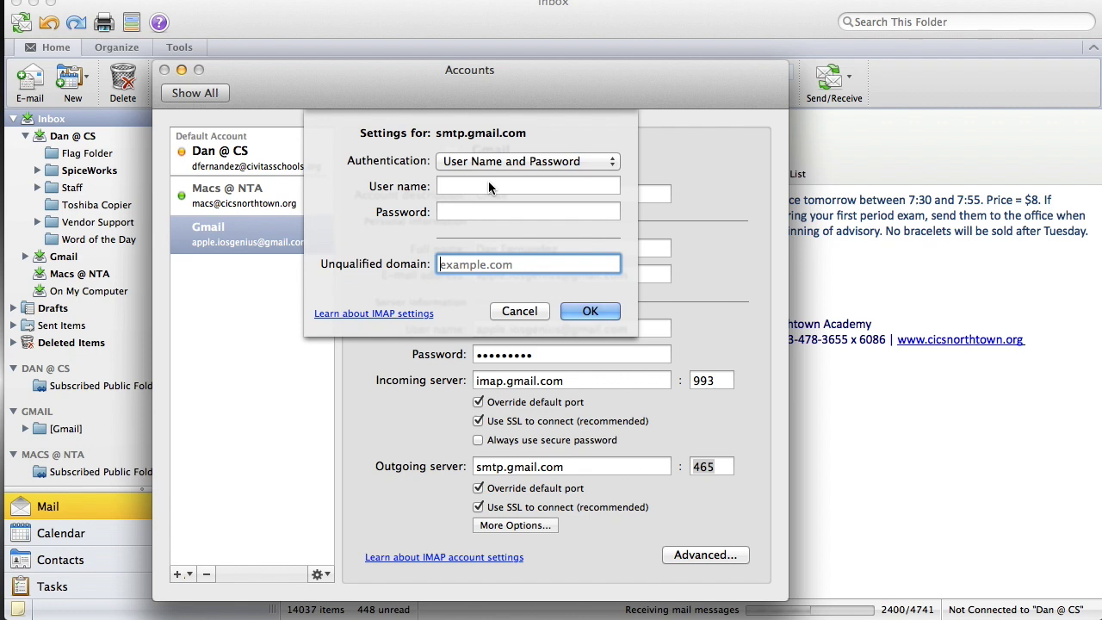
pyautogui.click(488, 182)
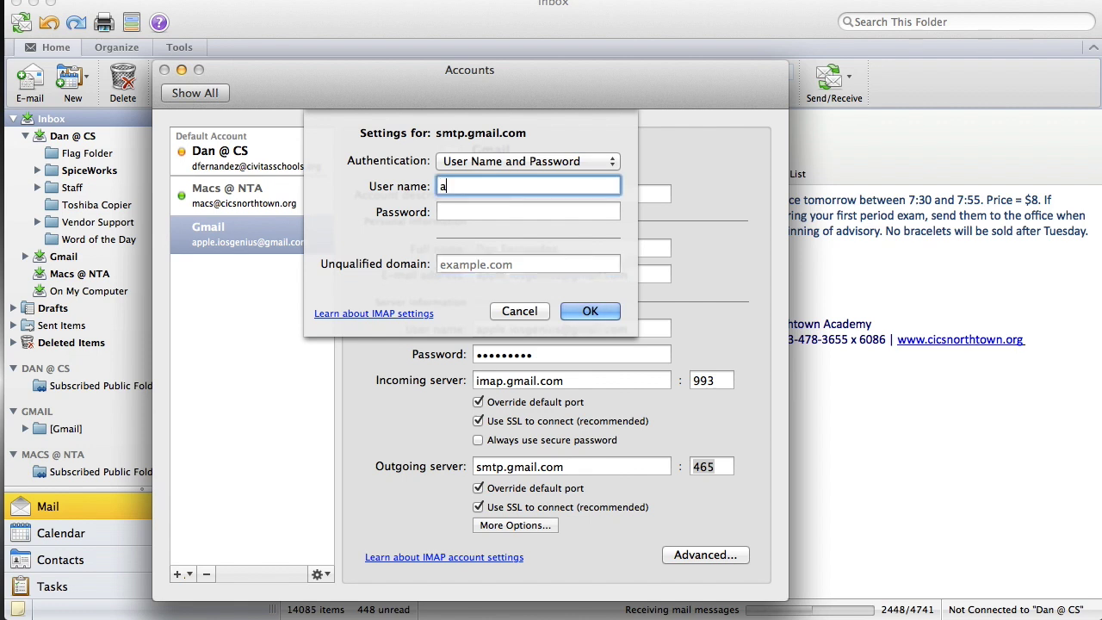
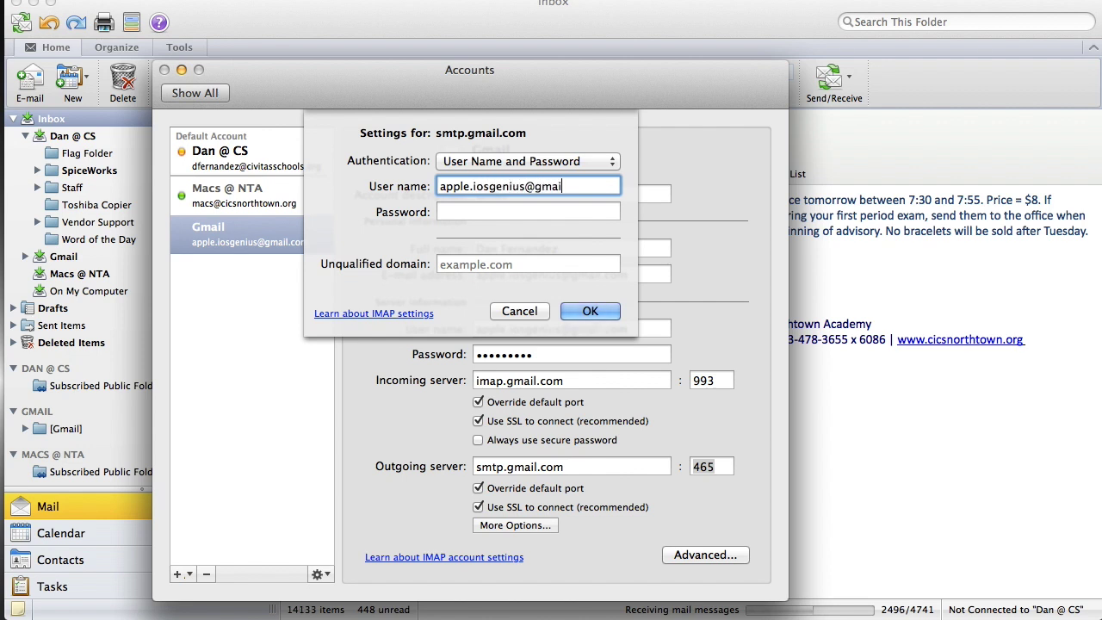
pyautogui.press('Tab')
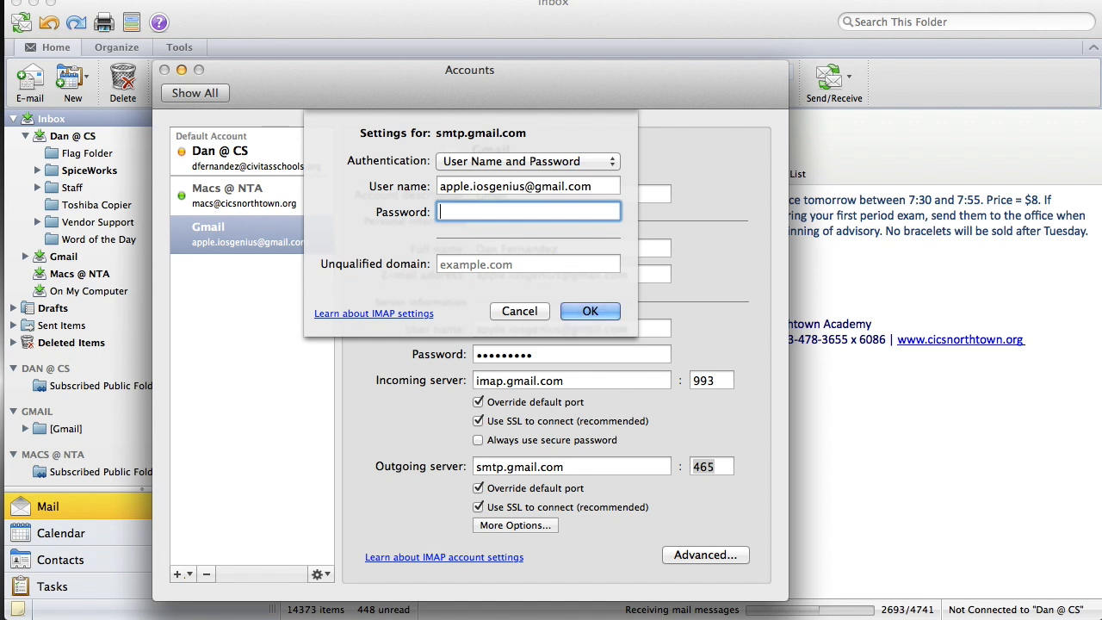
pyautogui.write('•••••••••')
pyautogui.click(591, 312)
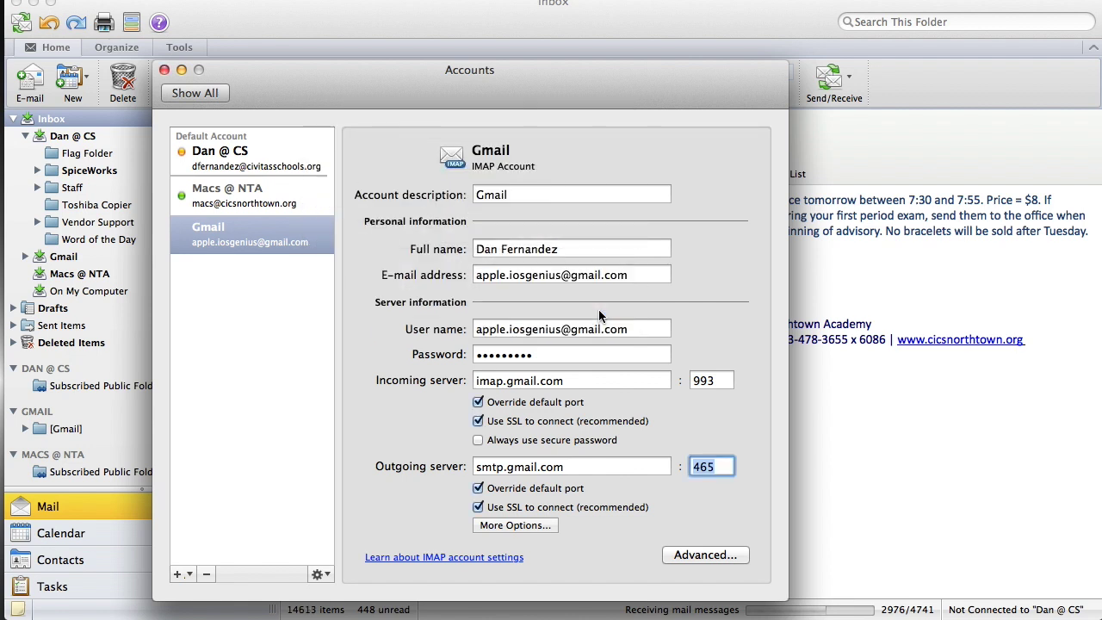
# - Close Accounts, expand the Gmail folders, and open the Exchange account's SpiceWorks folder
pyautogui.click(235, 356)
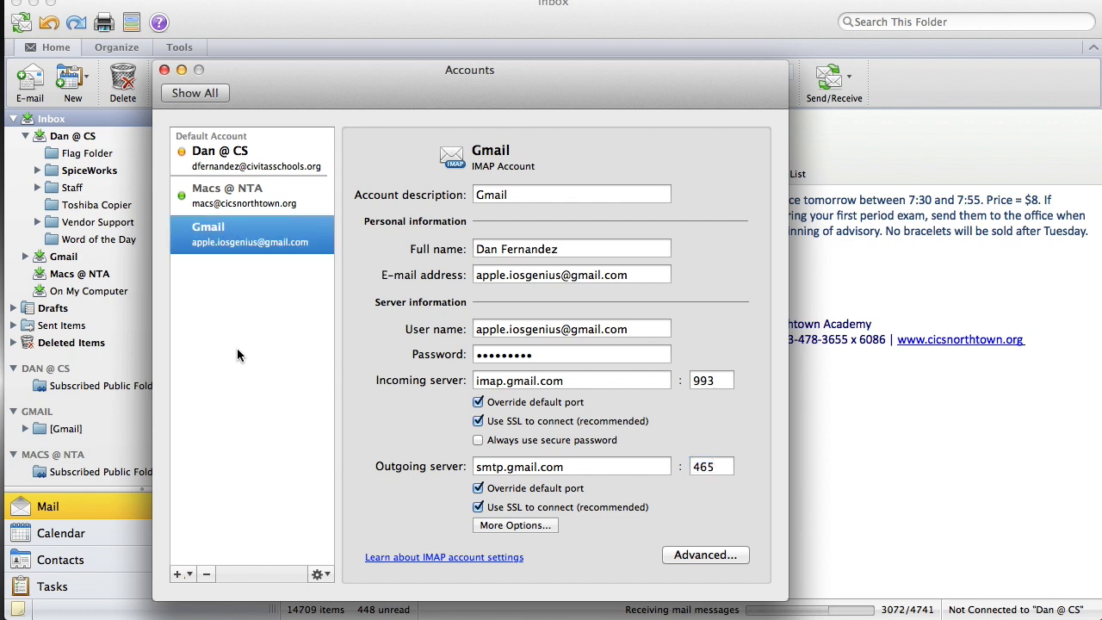
pyautogui.click(166, 71)
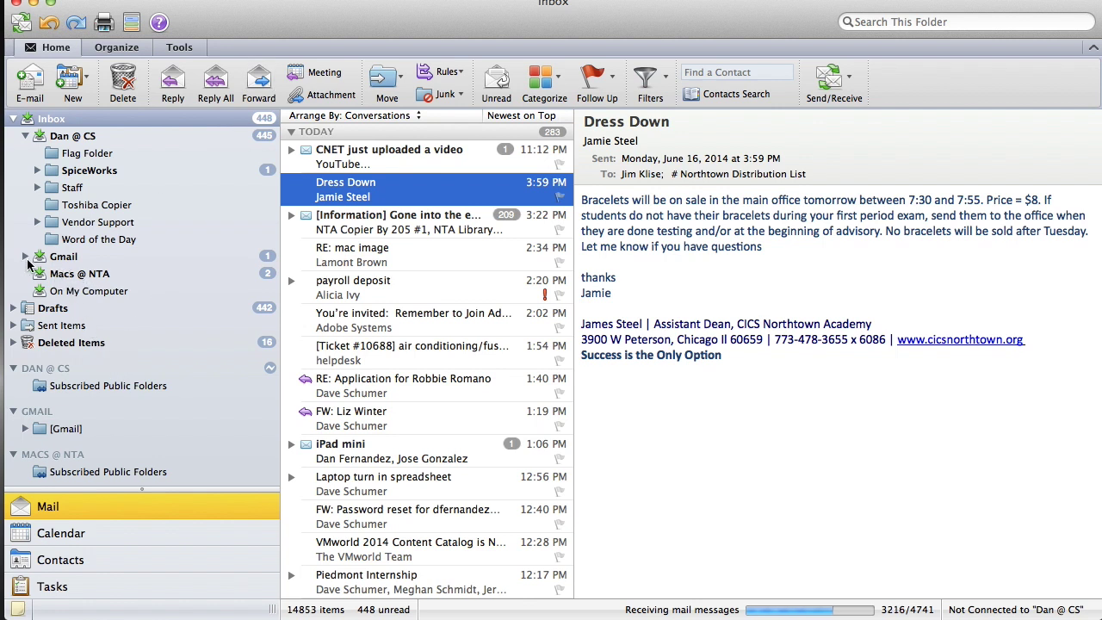
pyautogui.click(25, 257)
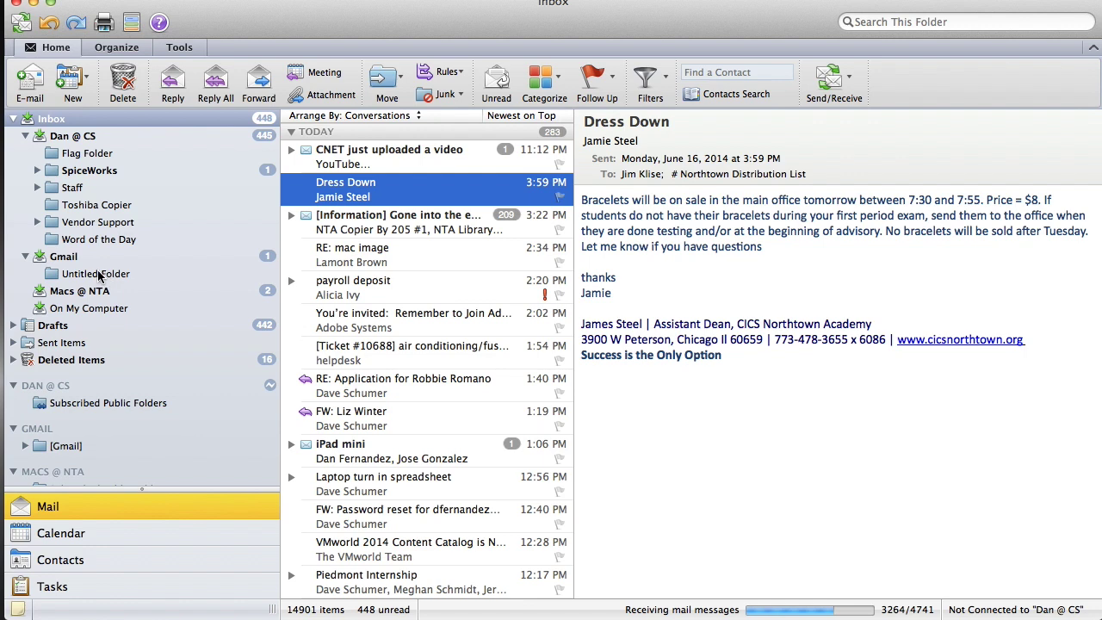
pyautogui.click(70, 138)
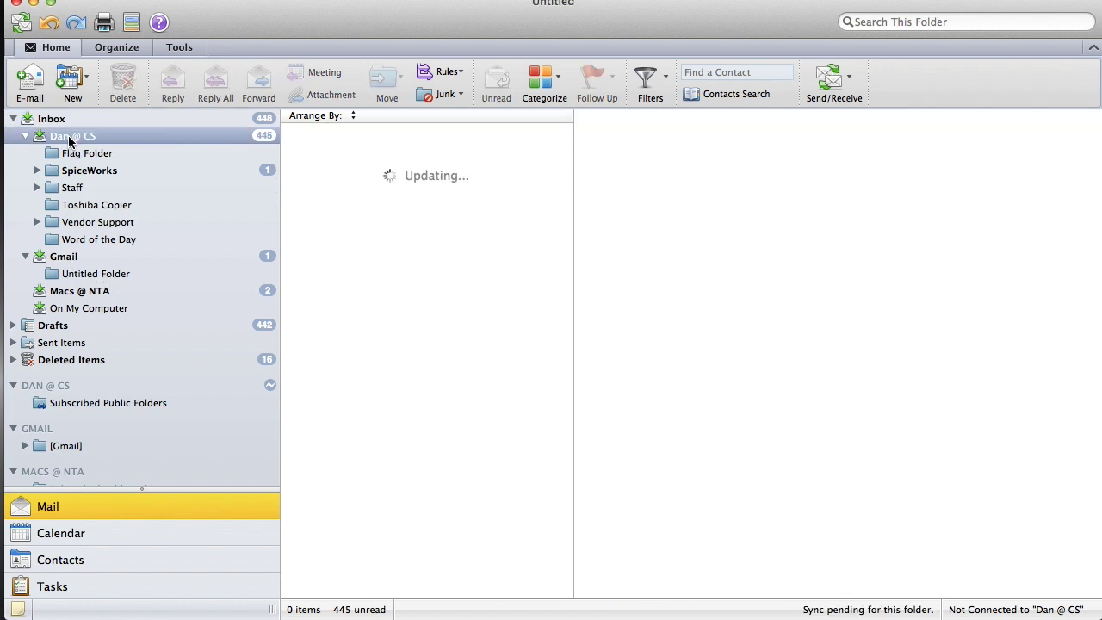
pyautogui.click(77, 171)
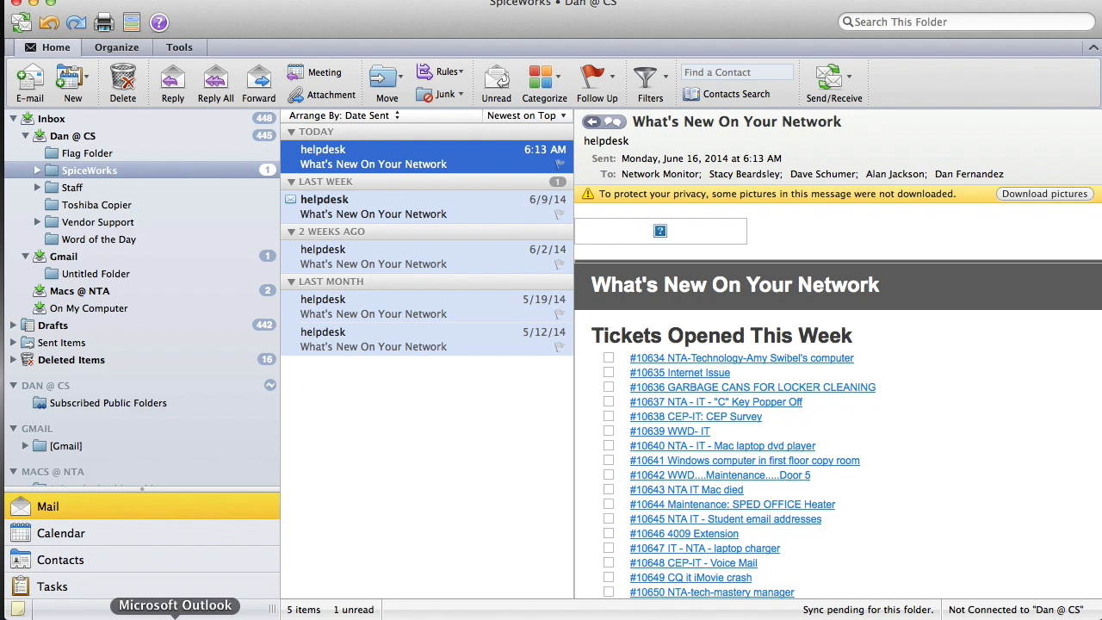
pyautogui.click(181, 619)
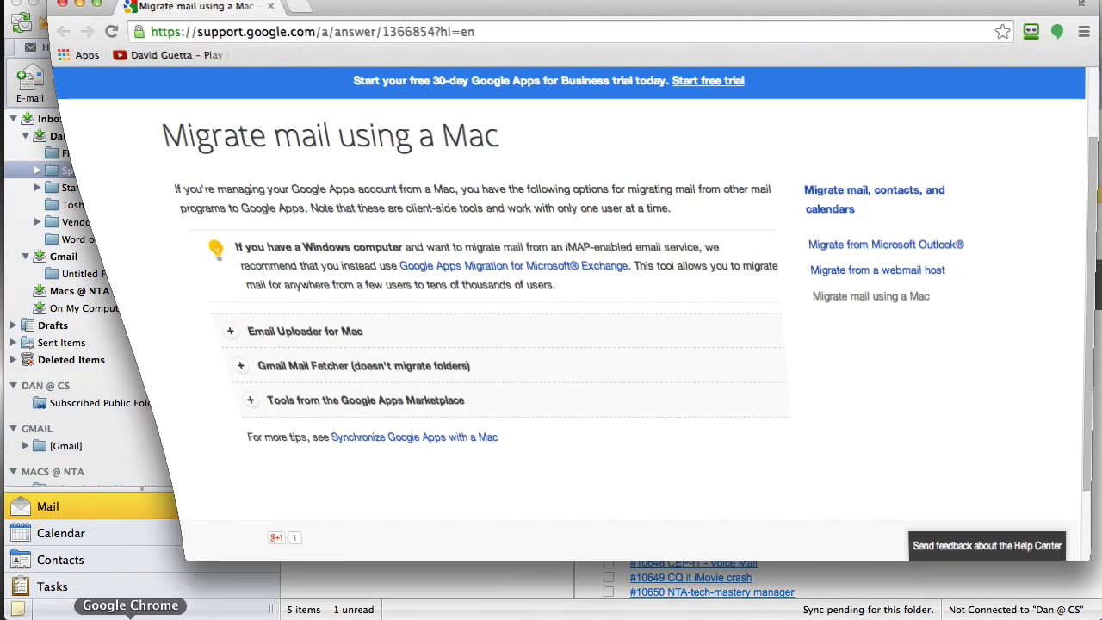
pyautogui.click(78, 4)
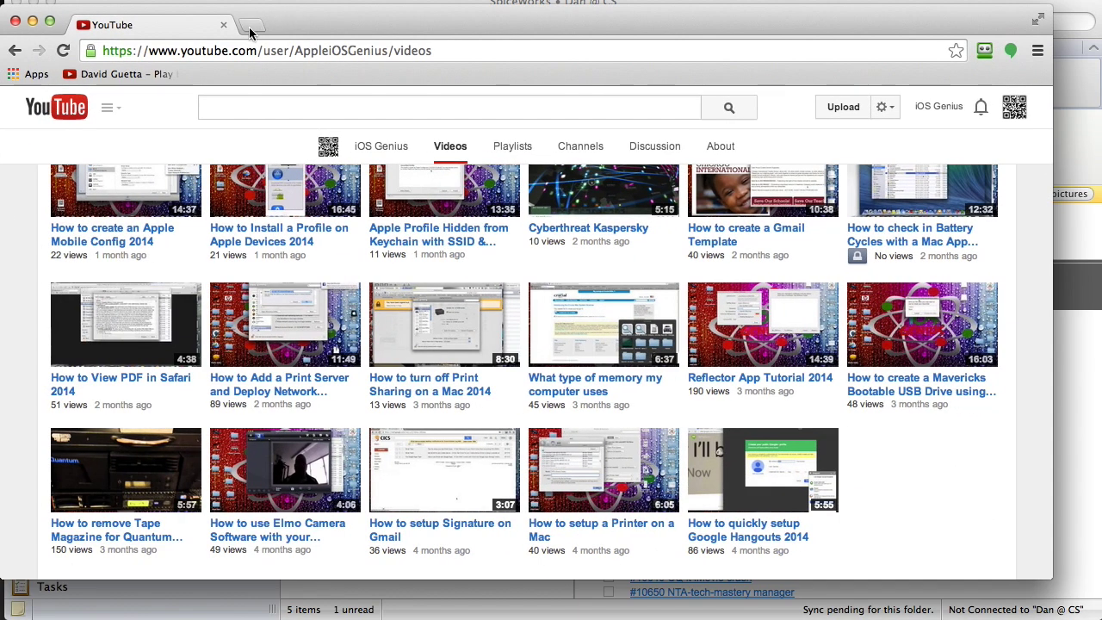
pyautogui.click(248, 32)
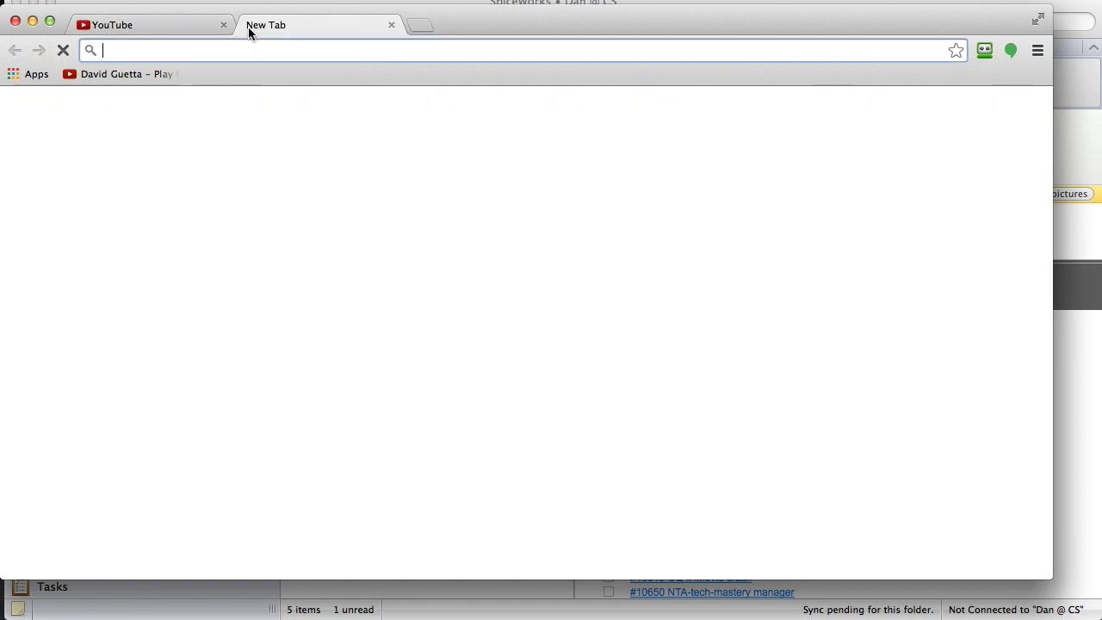
pyautogui.write('gmail.c')
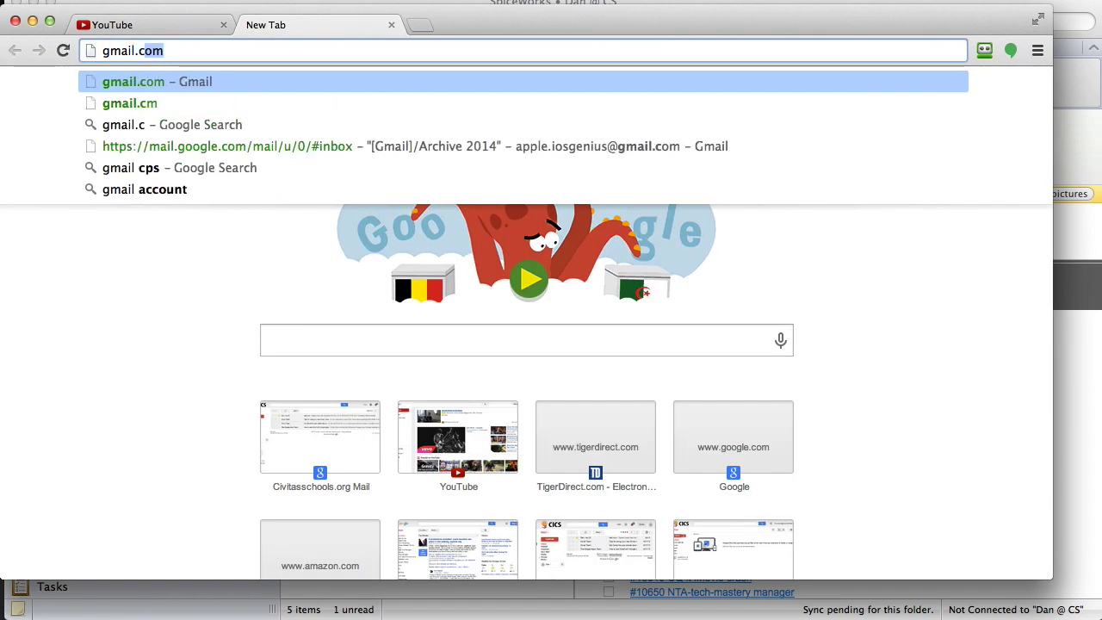
pyautogui.press('Return')
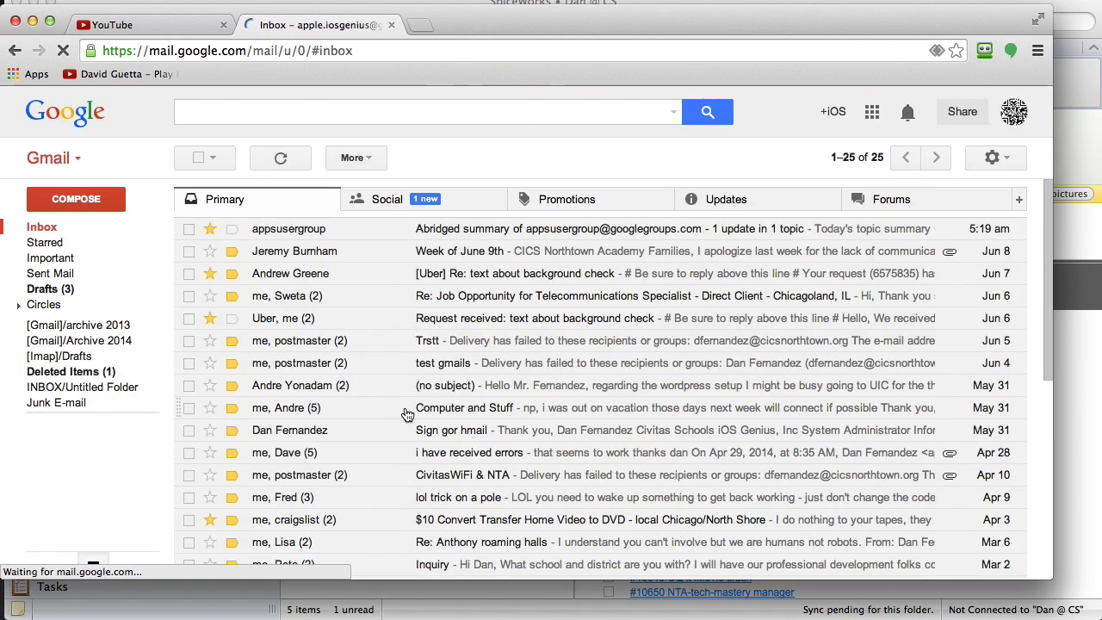
pyautogui.click(854, 160)
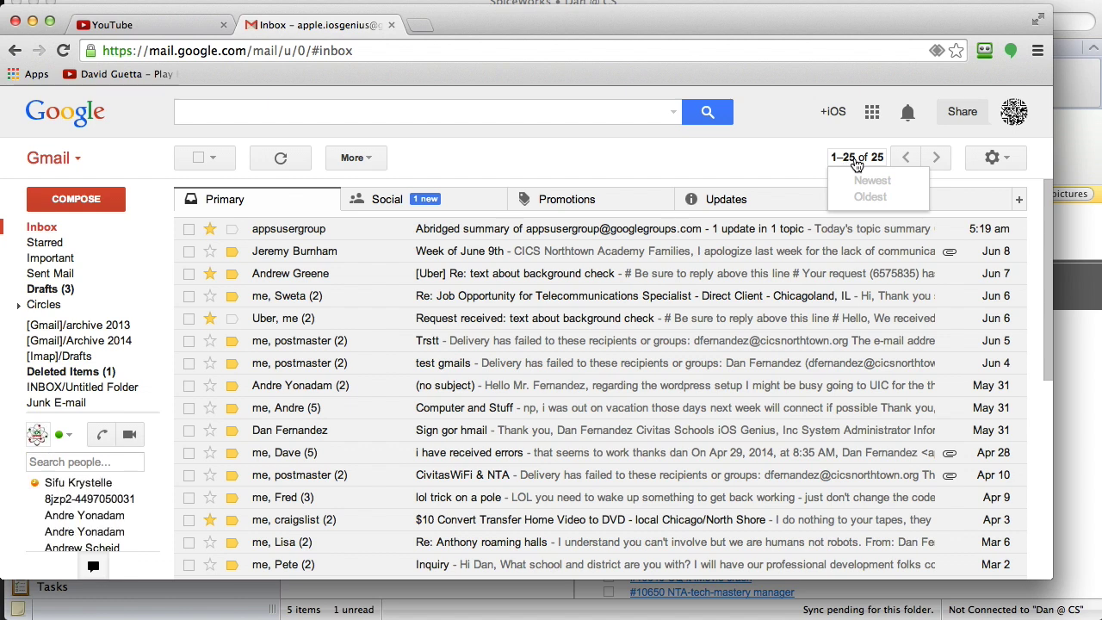
pyautogui.click(861, 166)
pyautogui.click(863, 164)
pyautogui.click(843, 169)
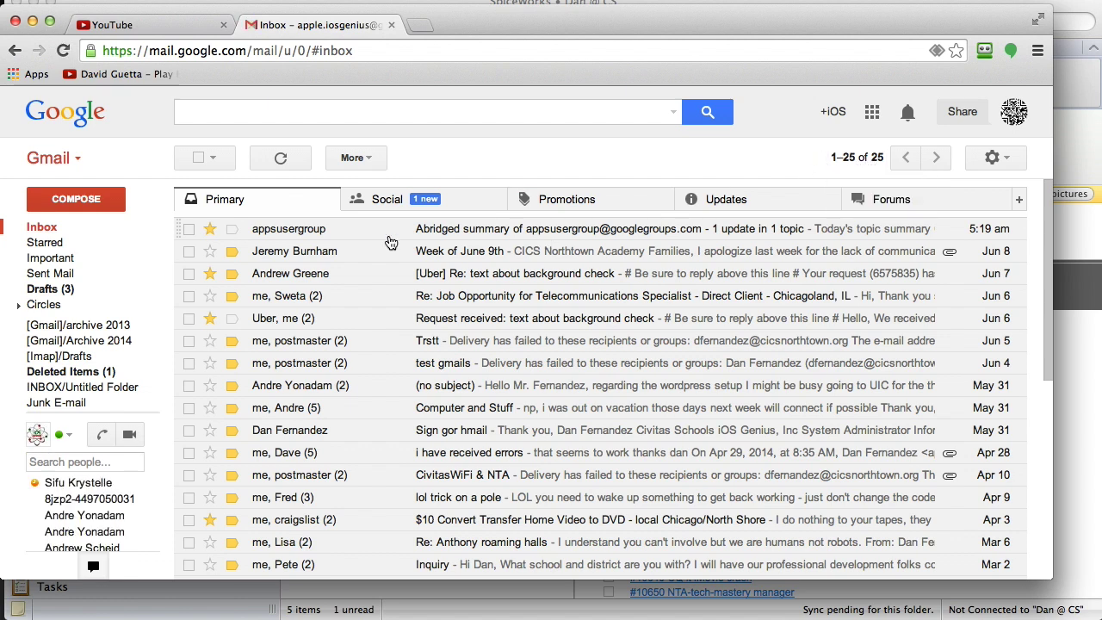
pyautogui.scroll(-8, 429, 442)
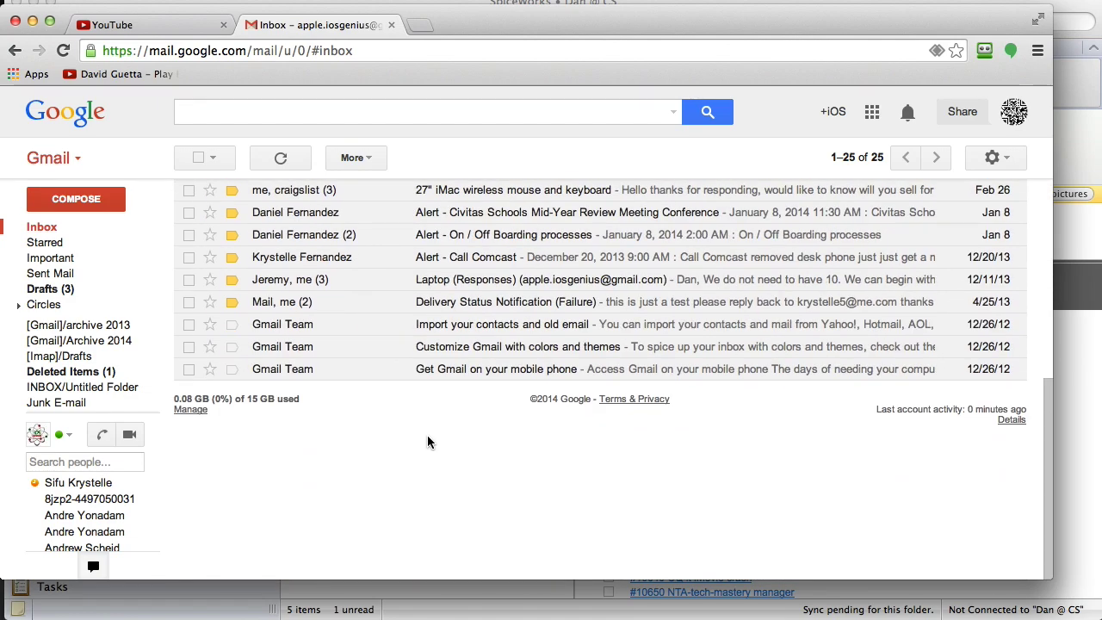
pyautogui.scroll(8, 429, 442)
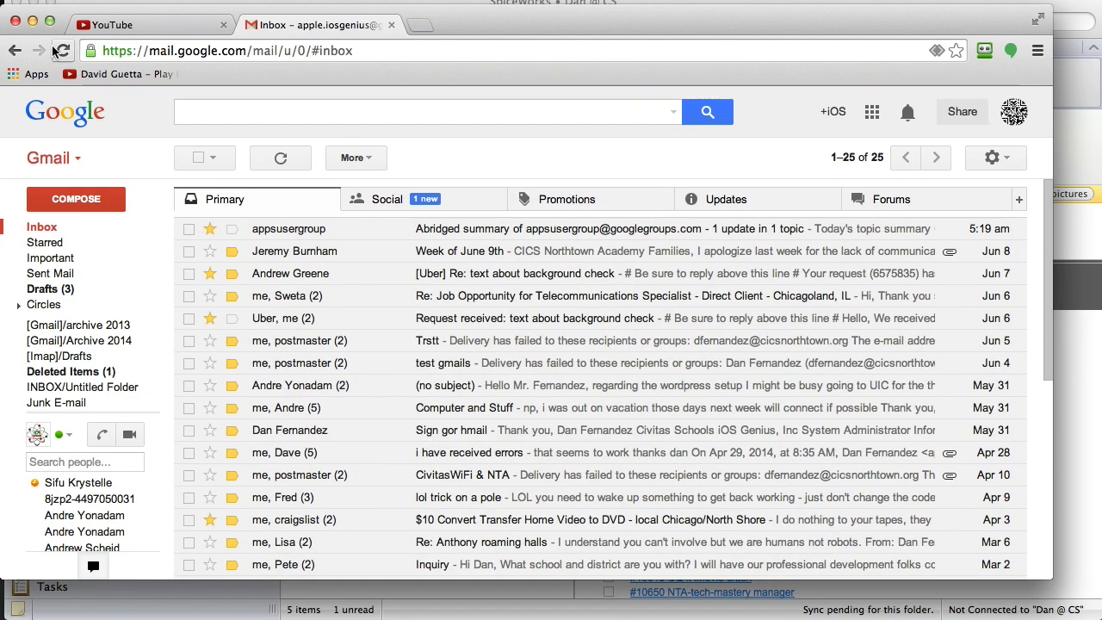
pyautogui.click(33, 21)
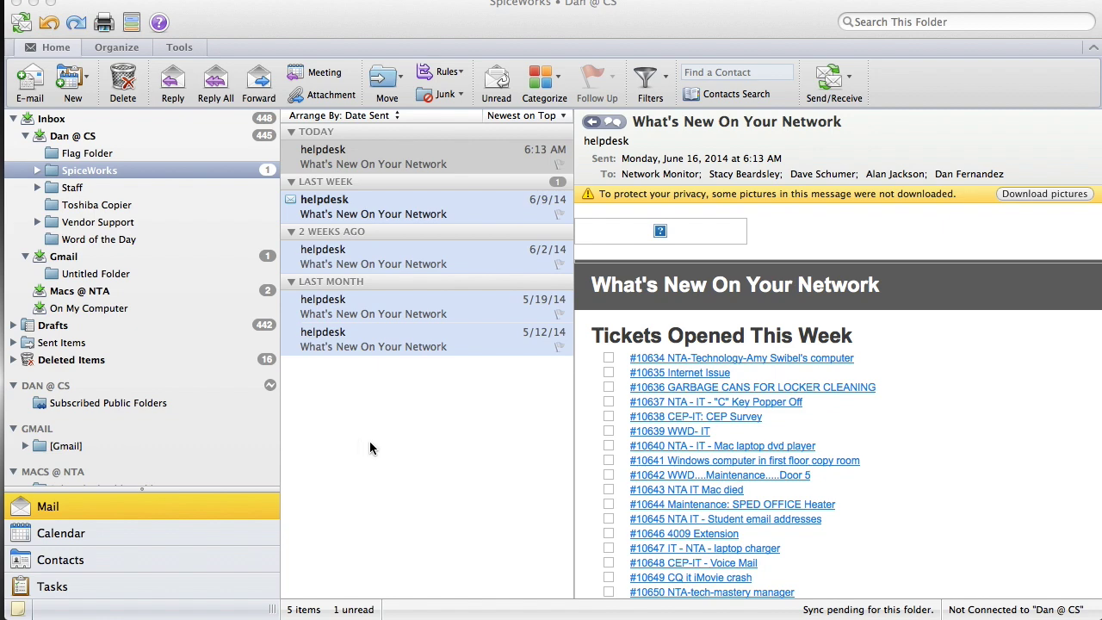
# - Bring Outlook forward and expand the [Gmail] folder to show its subfolders
pyautogui.click(366, 438)
pyautogui.scroll(-3, 62, 444)
pyautogui.scroll(-5, 62, 444)
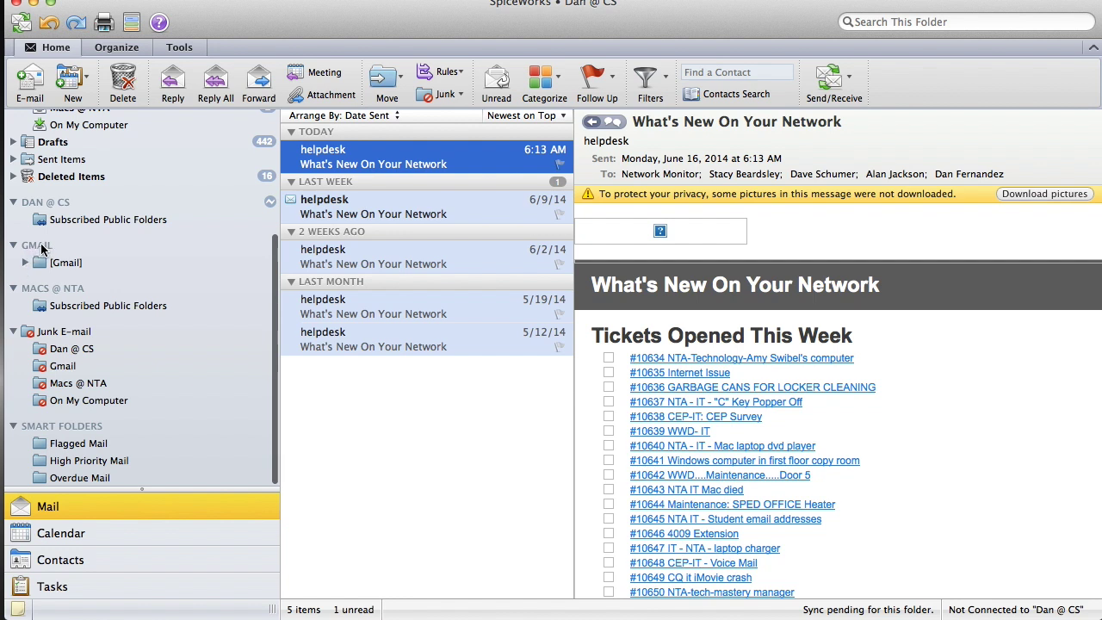
pyautogui.click(26, 265)
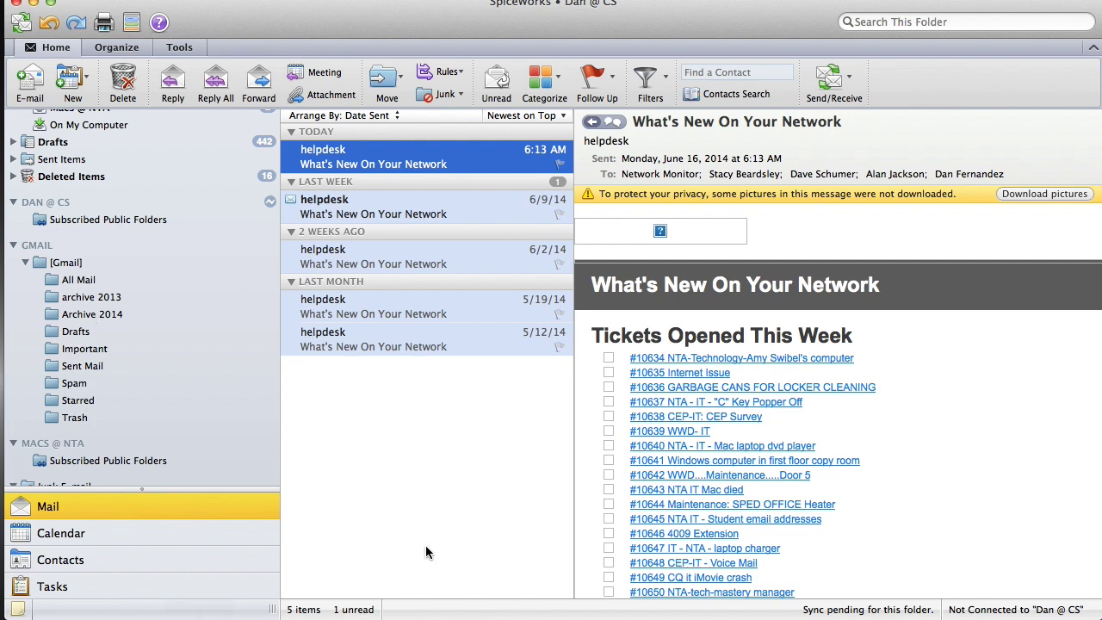
# - Hide the migration help page, shift the Gmail window aside, and return to Outlook
pyautogui.click(1025, 617)
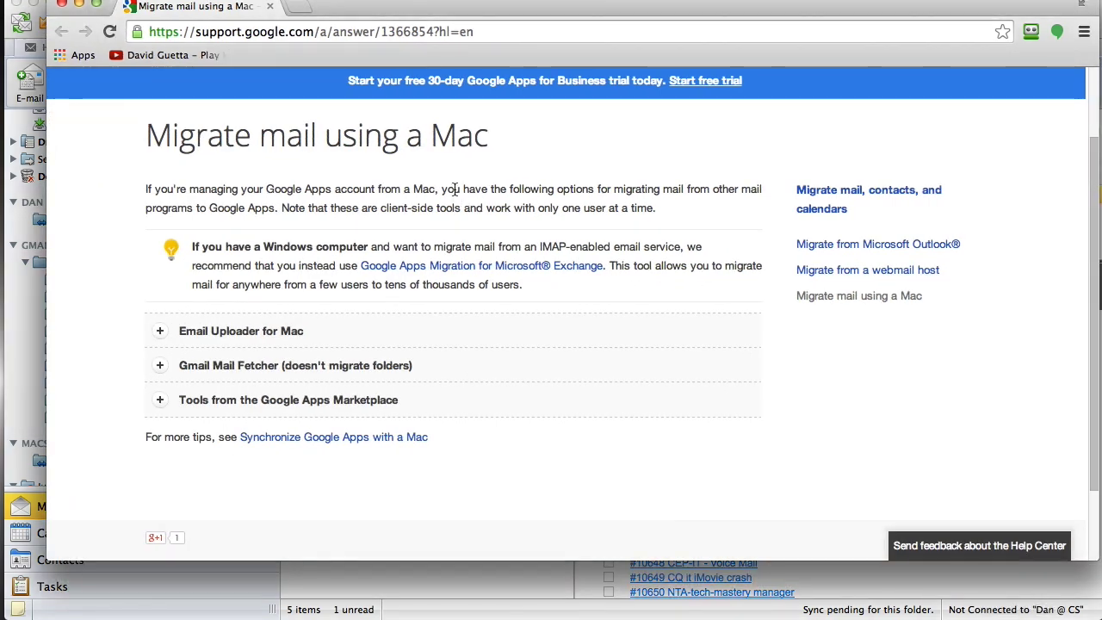
pyautogui.click(79, 5)
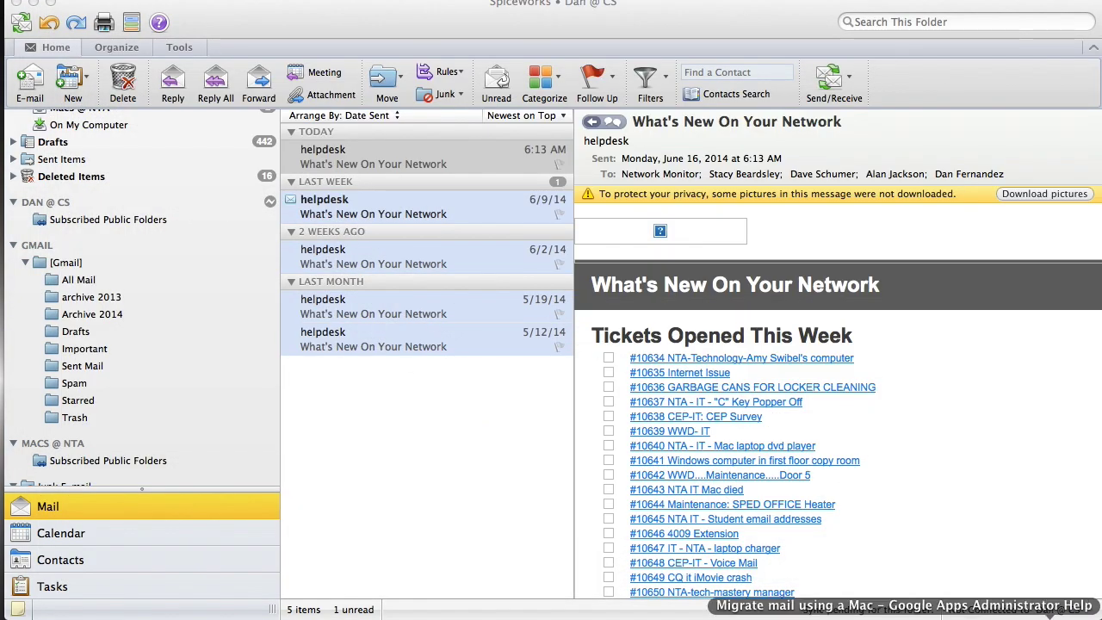
pyautogui.click(1025, 614)
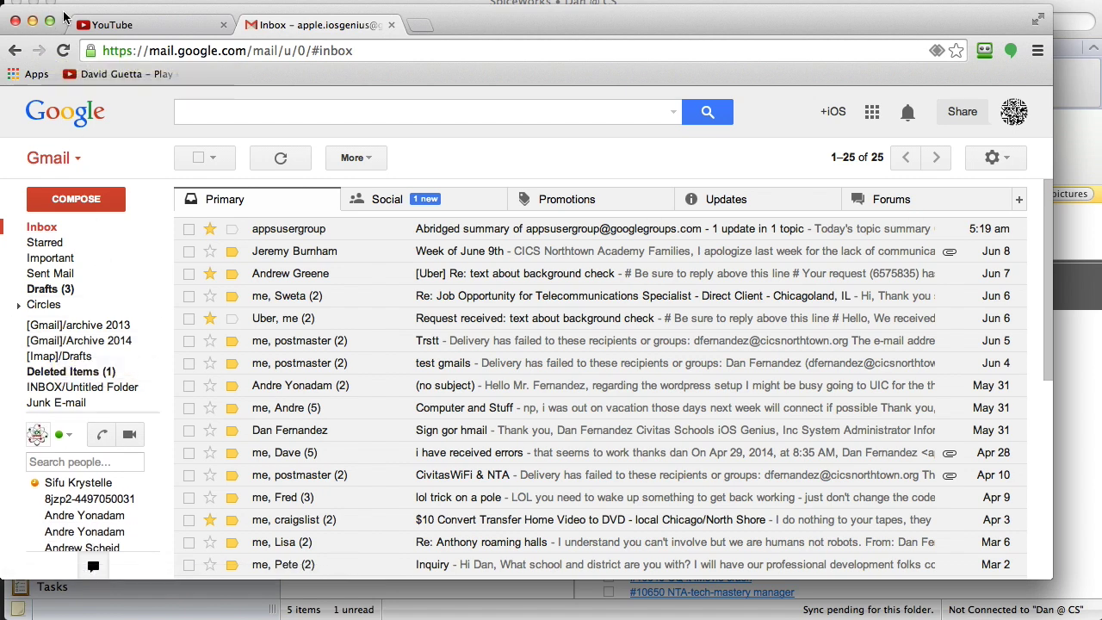
pyautogui.moveTo(63, 17); pyautogui.dragTo(286, 28)
pyautogui.moveTo(360, 4); pyautogui.dragTo(333, 2)
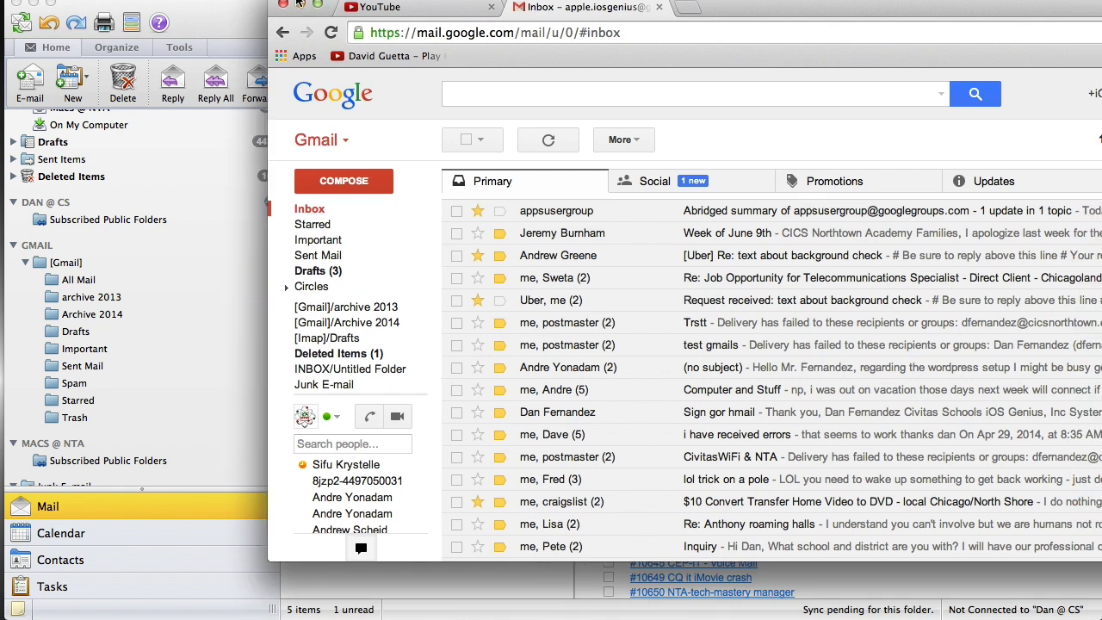
pyautogui.click(209, 15)
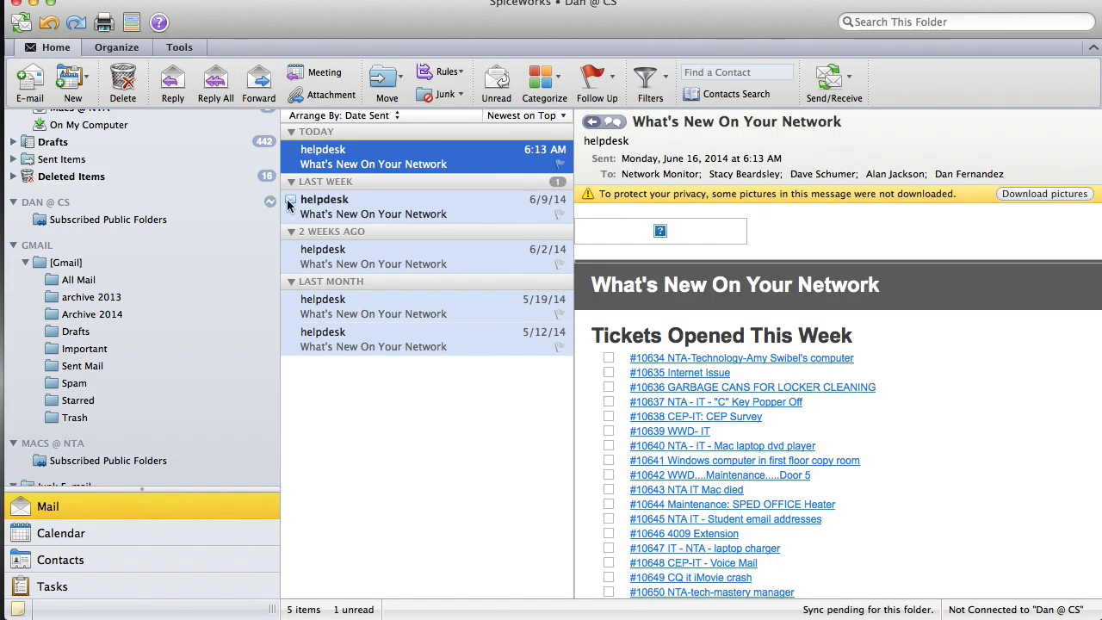
pyautogui.scroll(5, 183, 191)
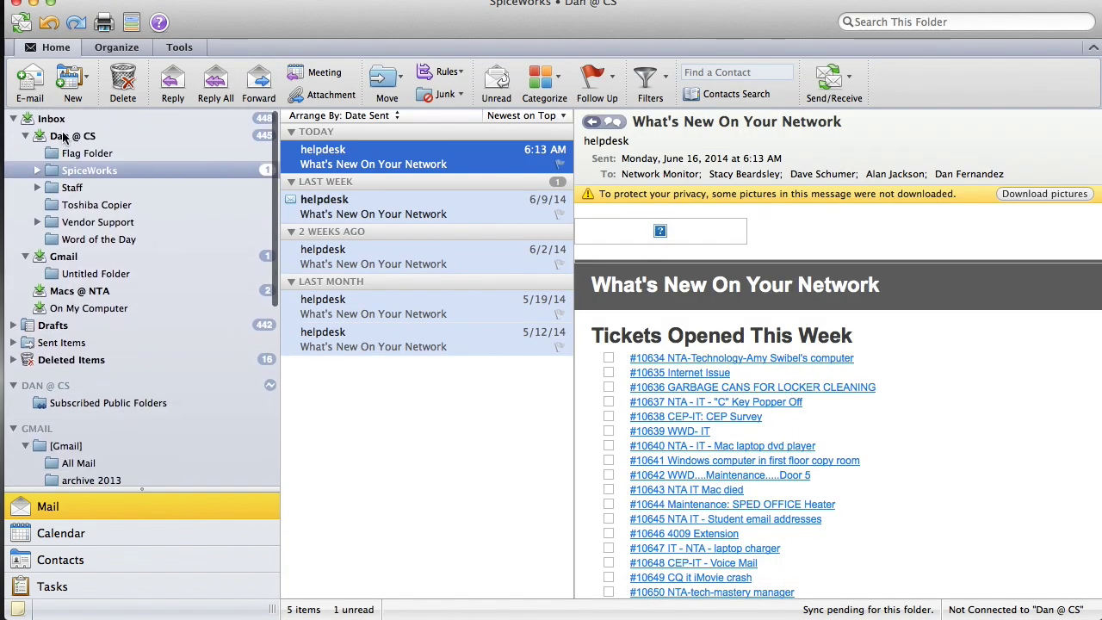
# - Try Copy Folder on SpiceWorks, search for 'archive 2013', then cancel the copy
pyautogui.rightClick(86, 172)
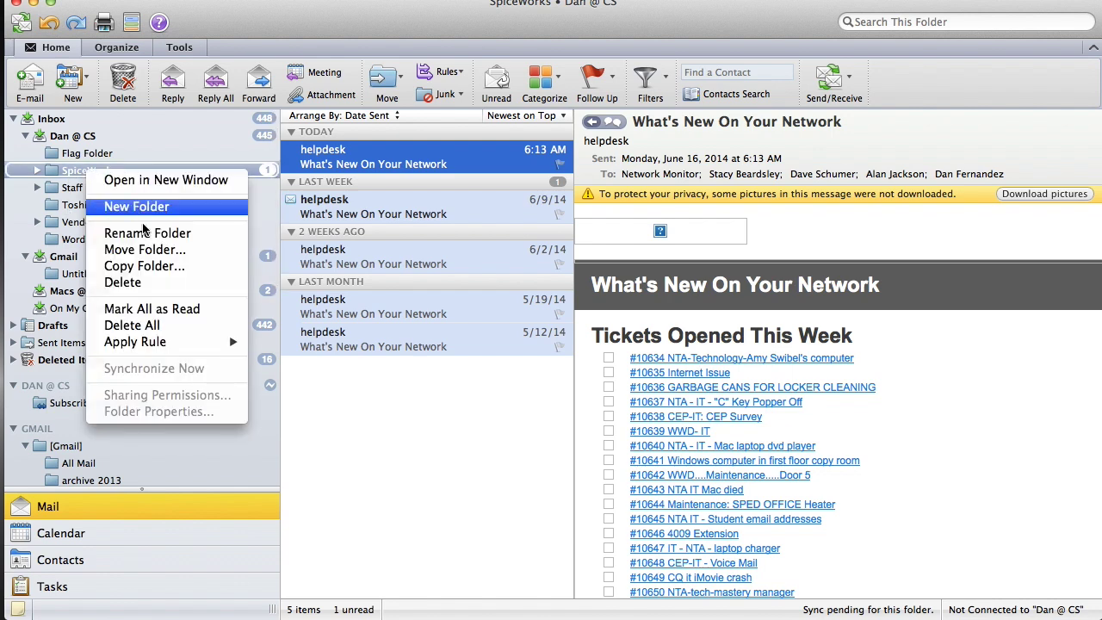
pyautogui.click(146, 267)
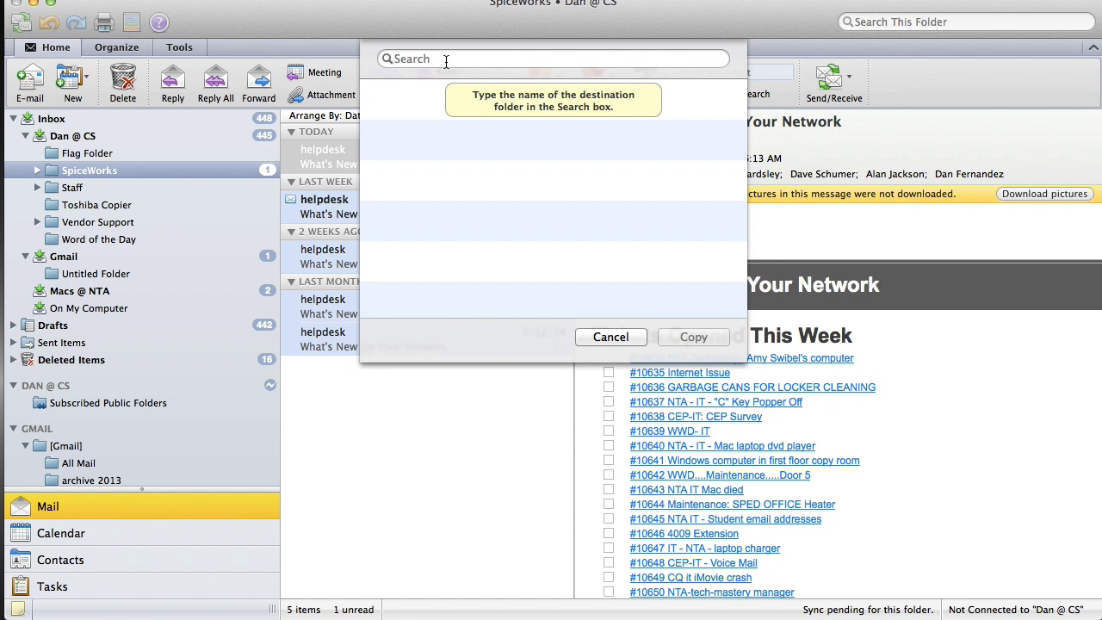
pyautogui.write('gma')
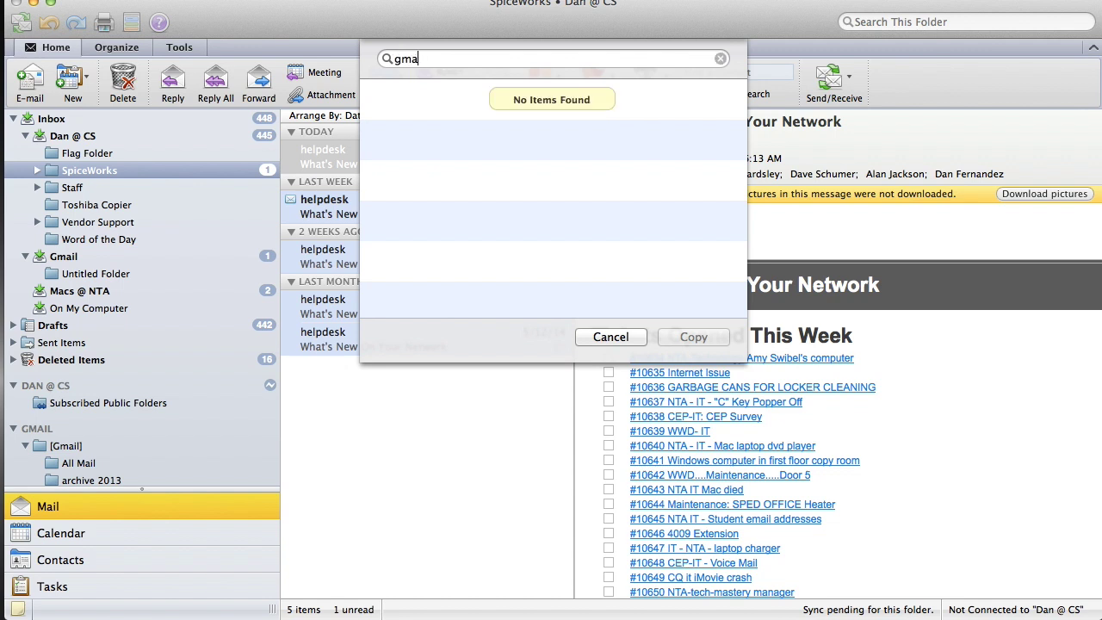
pyautogui.press('BackSpace')
pyautogui.press('BackSpace')
pyautogui.press('BackSpace')
pyautogui.write('ar')
pyautogui.press('super+a')
pyautogui.press('BackSpace')
pyautogui.write('archive 2013')
pyautogui.press('super+a')
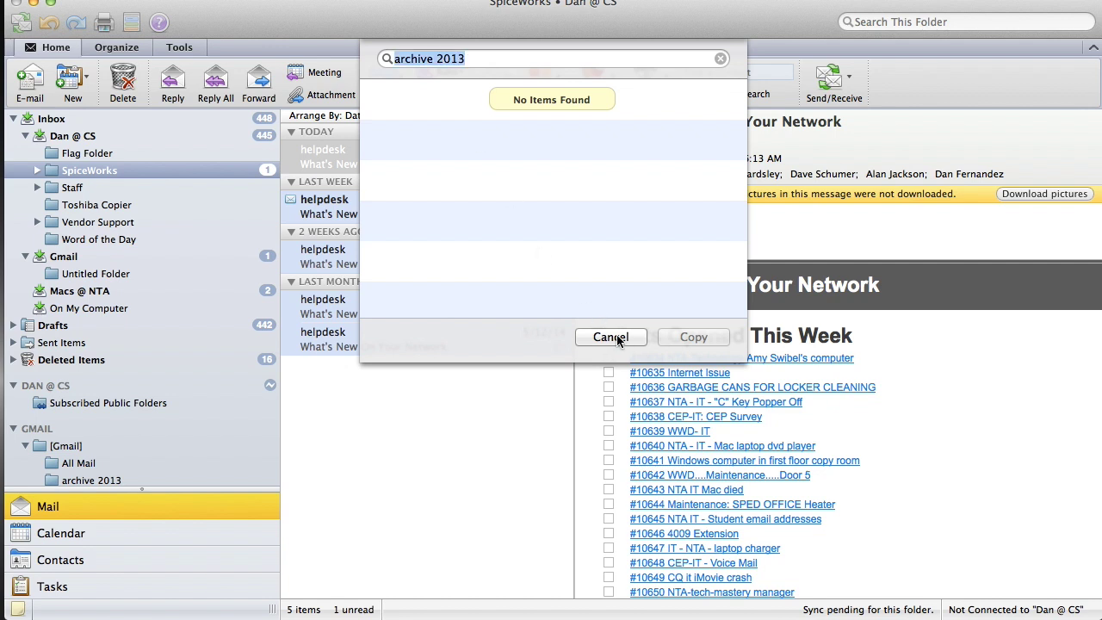
pyautogui.click(617, 339)
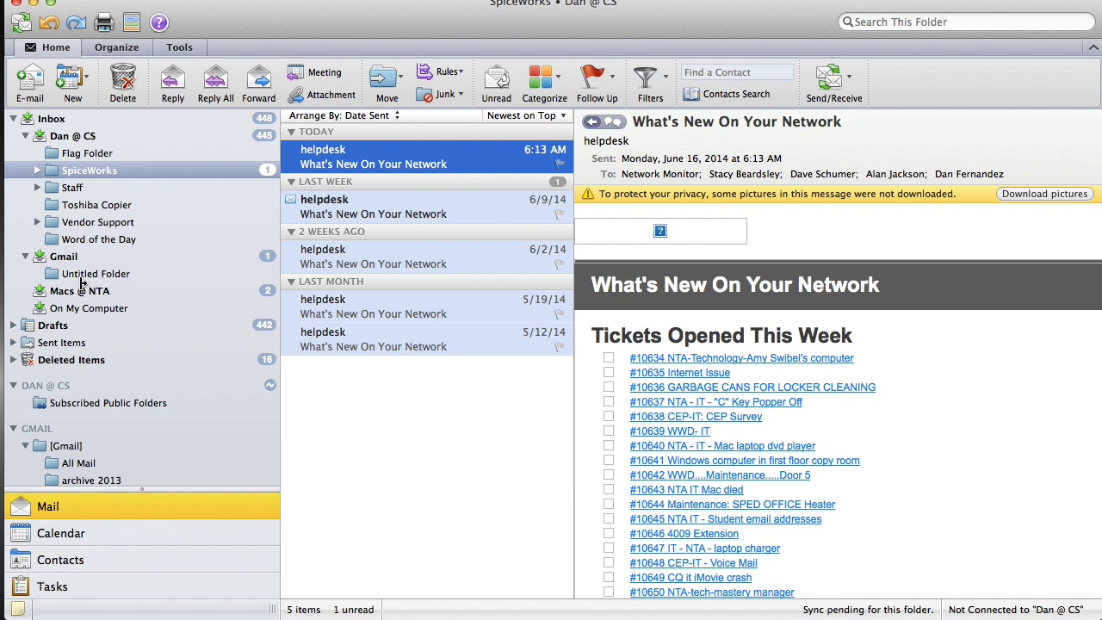
# - Drag SpiceWorks under On My Computer, open the copy, and select the [Gmail] folder
pyautogui.click(89, 171)
pyautogui.moveTo(74, 176); pyautogui.dragTo(72, 310)
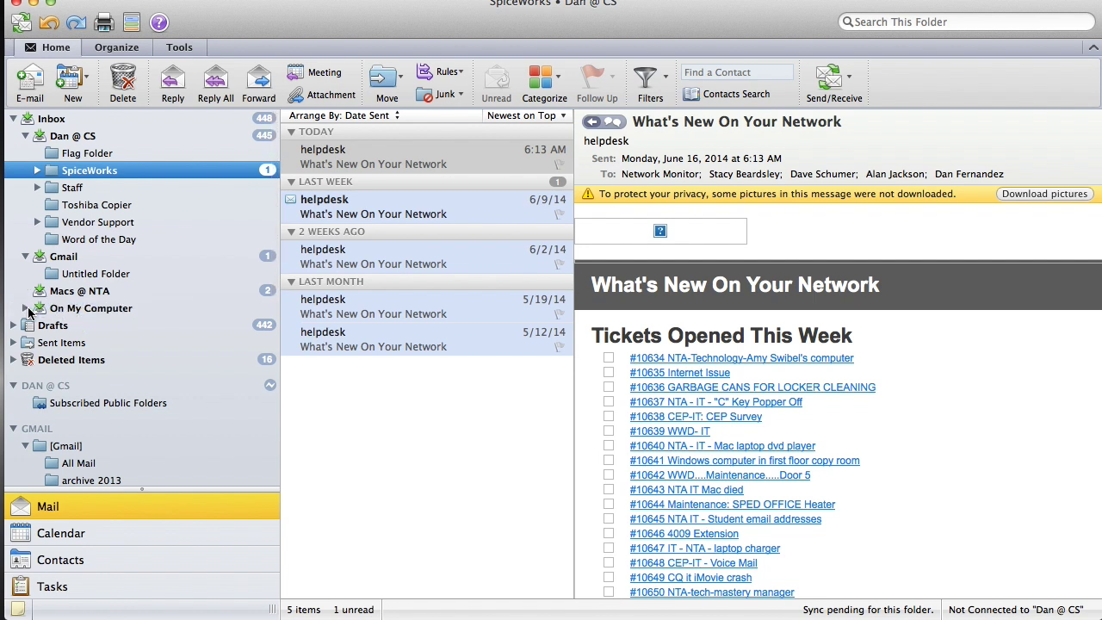
pyautogui.click(27, 307)
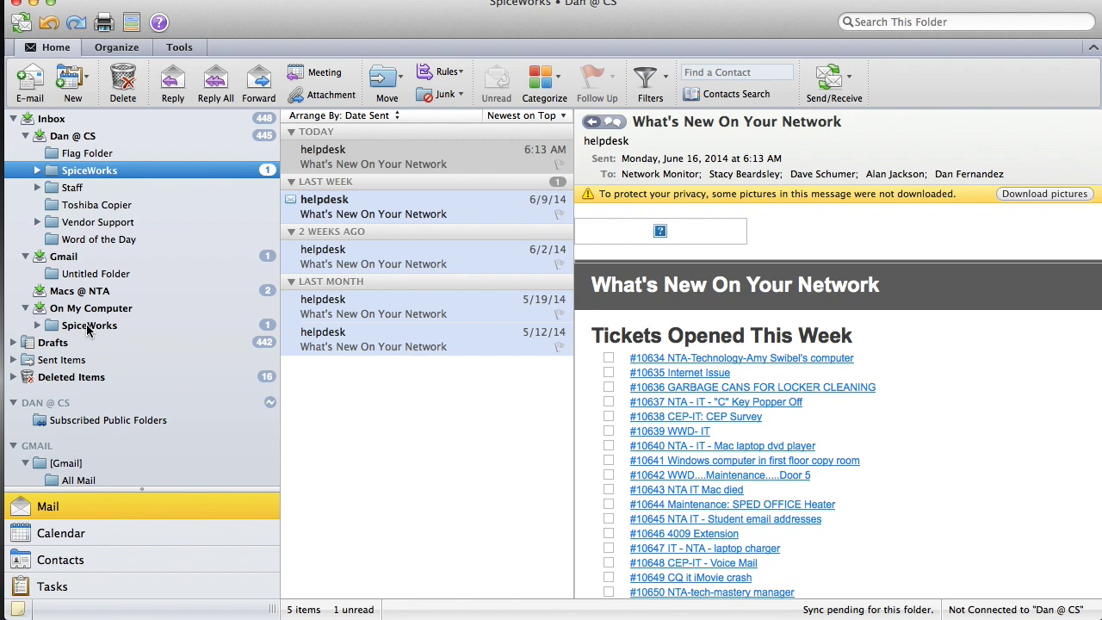
pyautogui.click(87, 327)
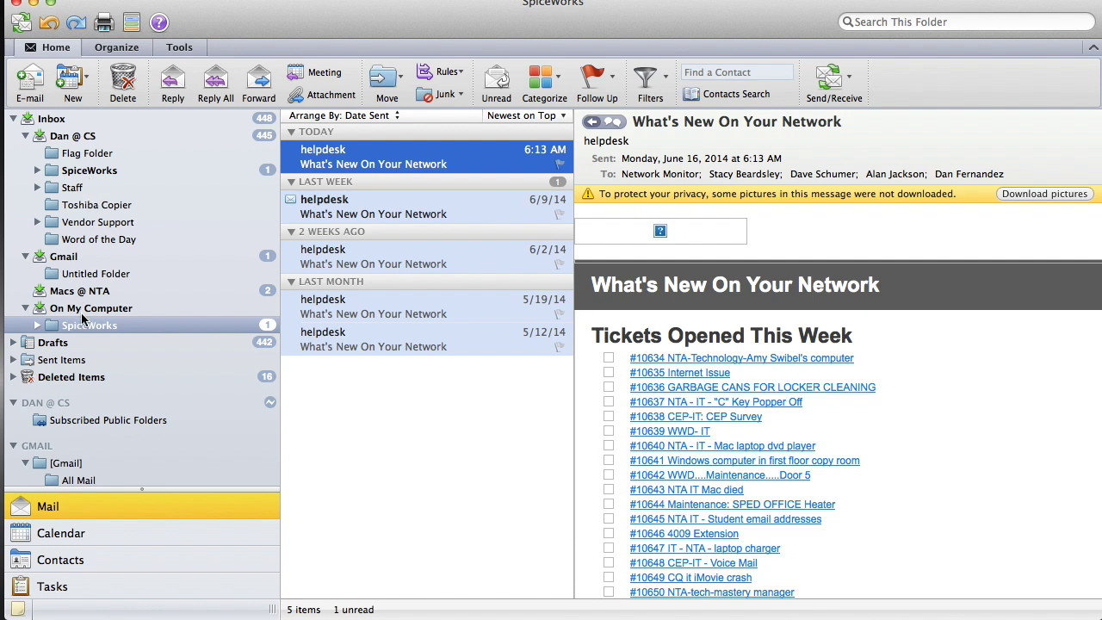
pyautogui.scroll(-5, 83, 319)
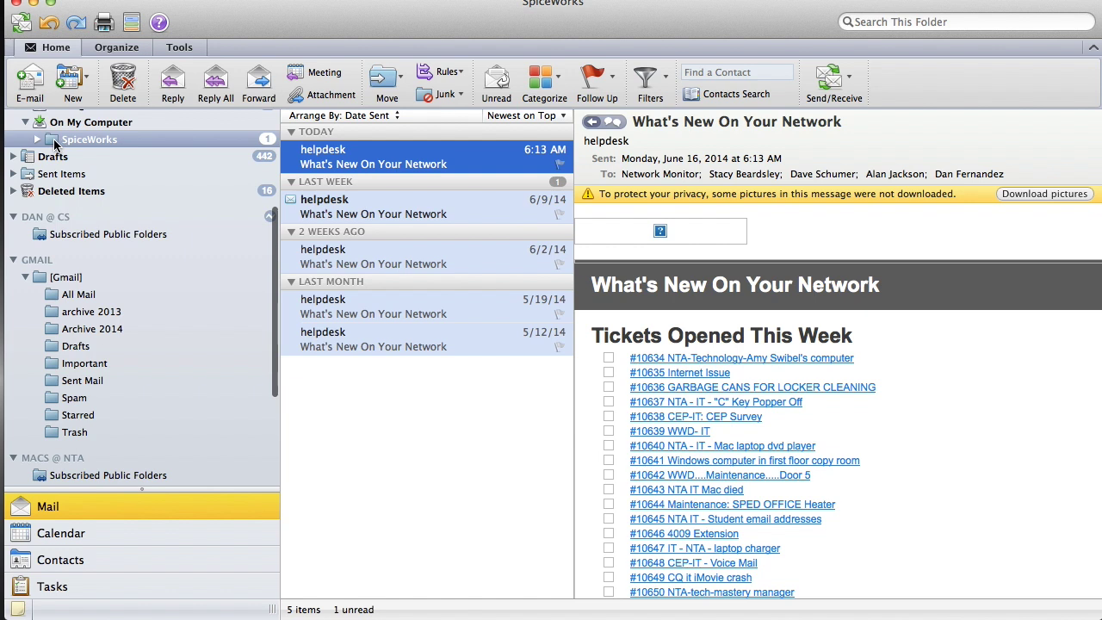
pyautogui.moveTo(54, 143); pyautogui.dragTo(93, 145)
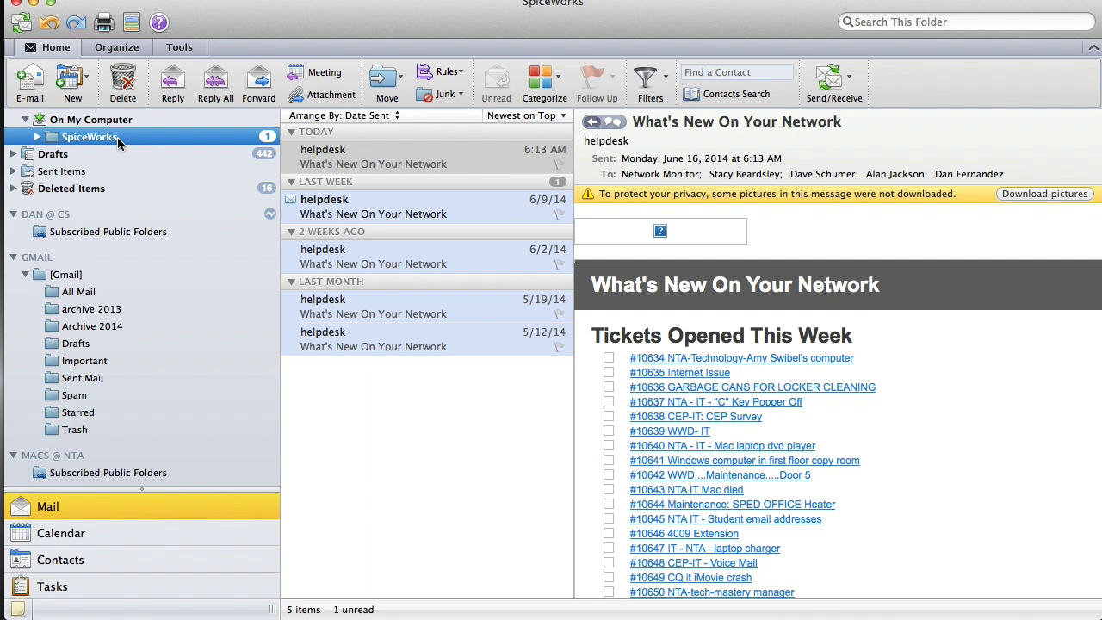
pyautogui.click(68, 274)
# - Browse the archive 2013 and Archive 2014 folders, then create an Untitled Folder inside [Gmail]
pyautogui.rightClick(68, 274)
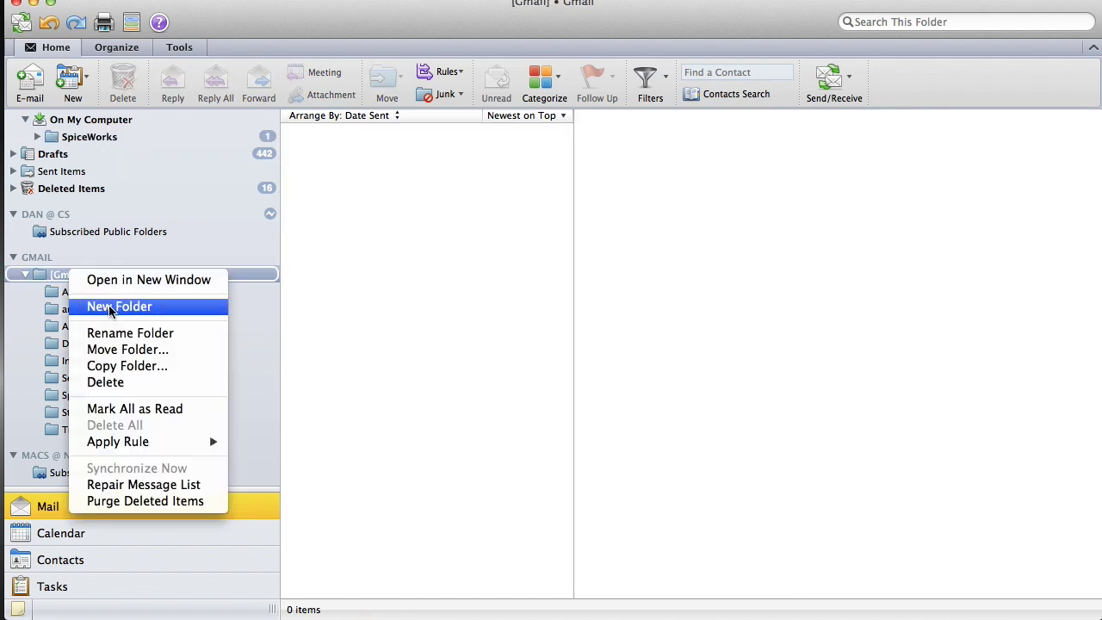
pyautogui.click(373, 355)
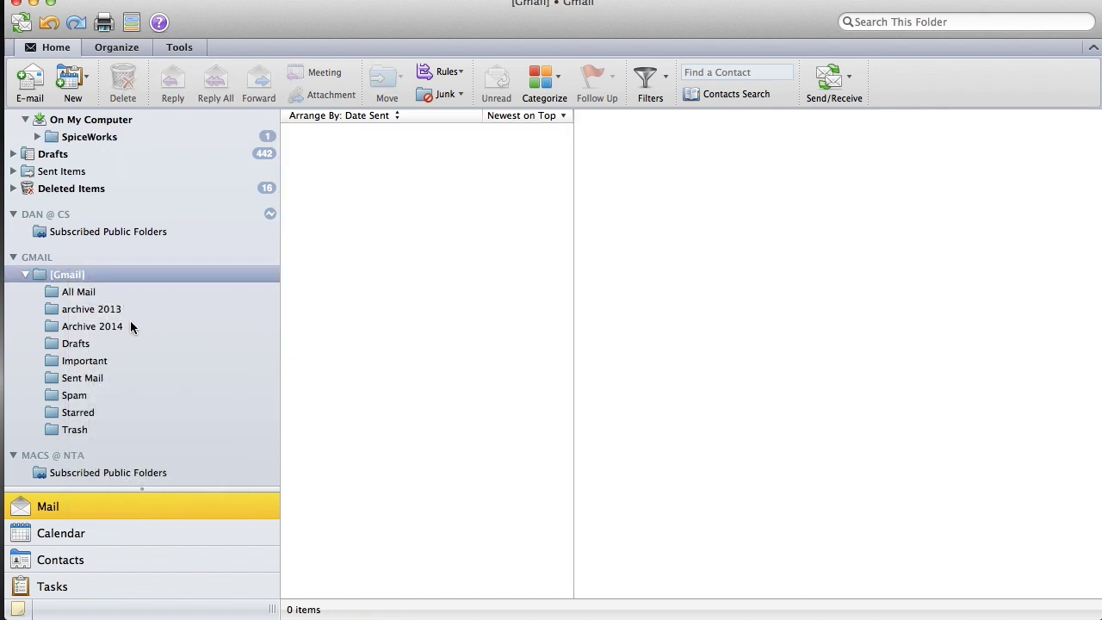
pyautogui.click(82, 309)
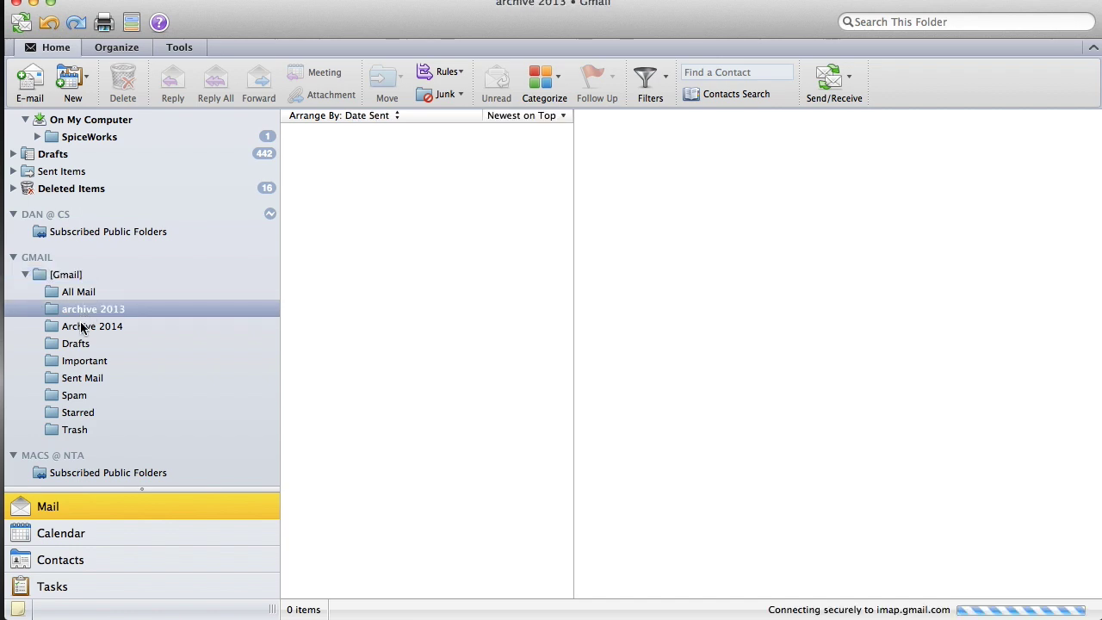
pyautogui.click(82, 327)
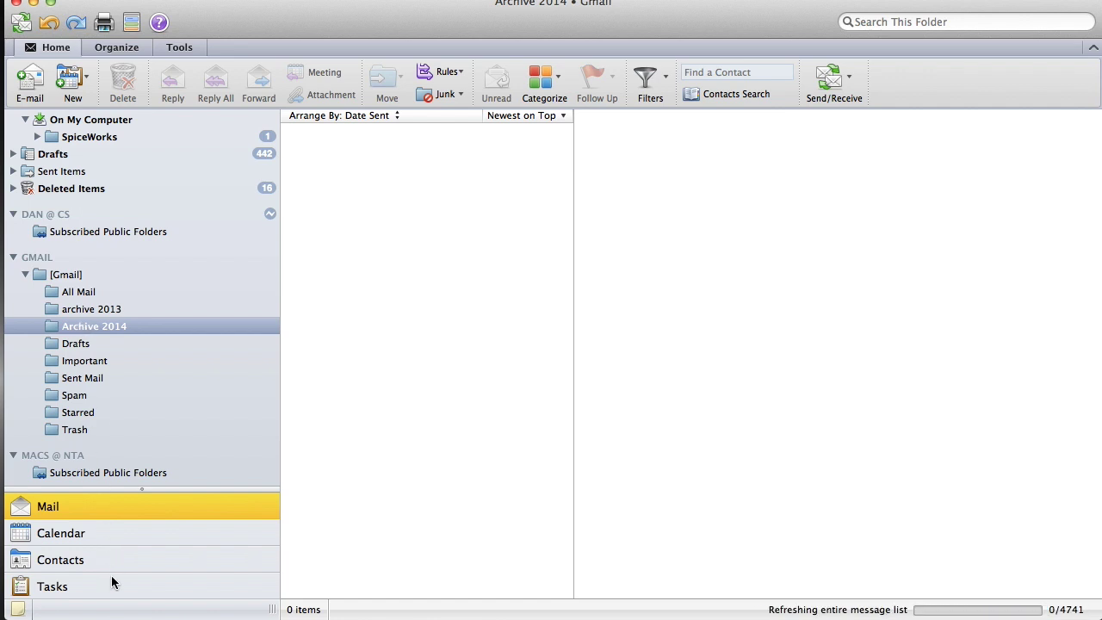
pyautogui.rightClick(66, 277)
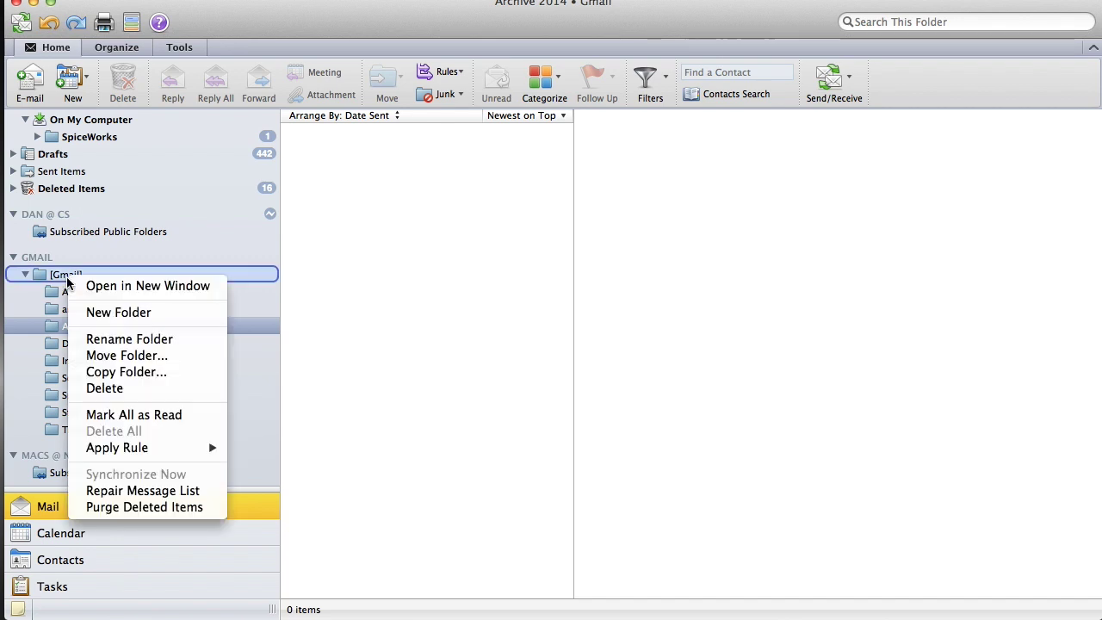
pyautogui.click(108, 315)
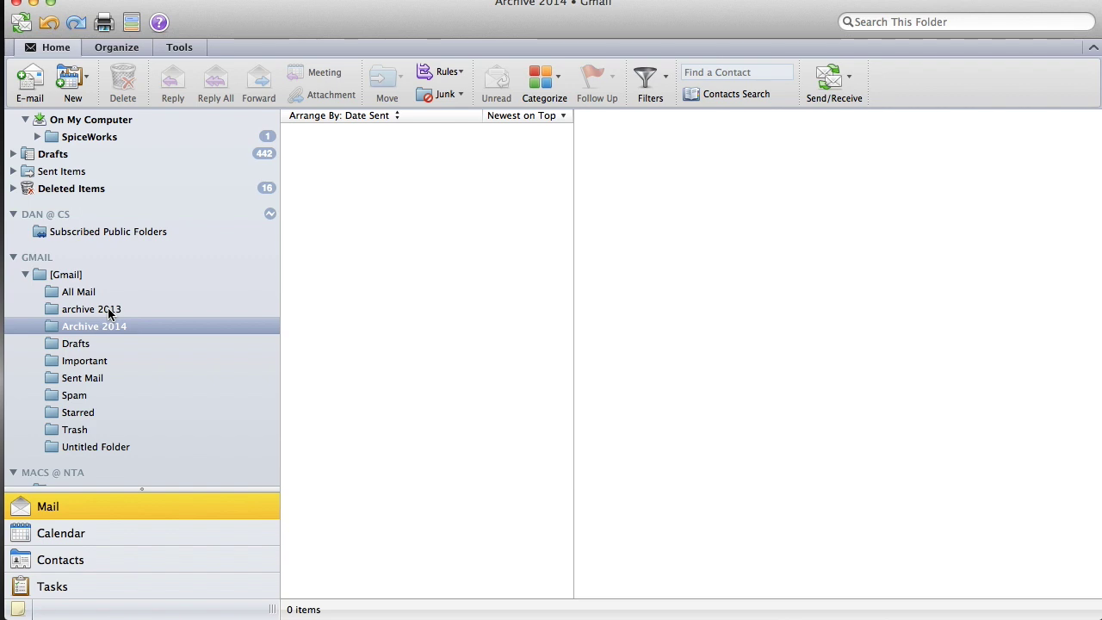
pyautogui.click(91, 449)
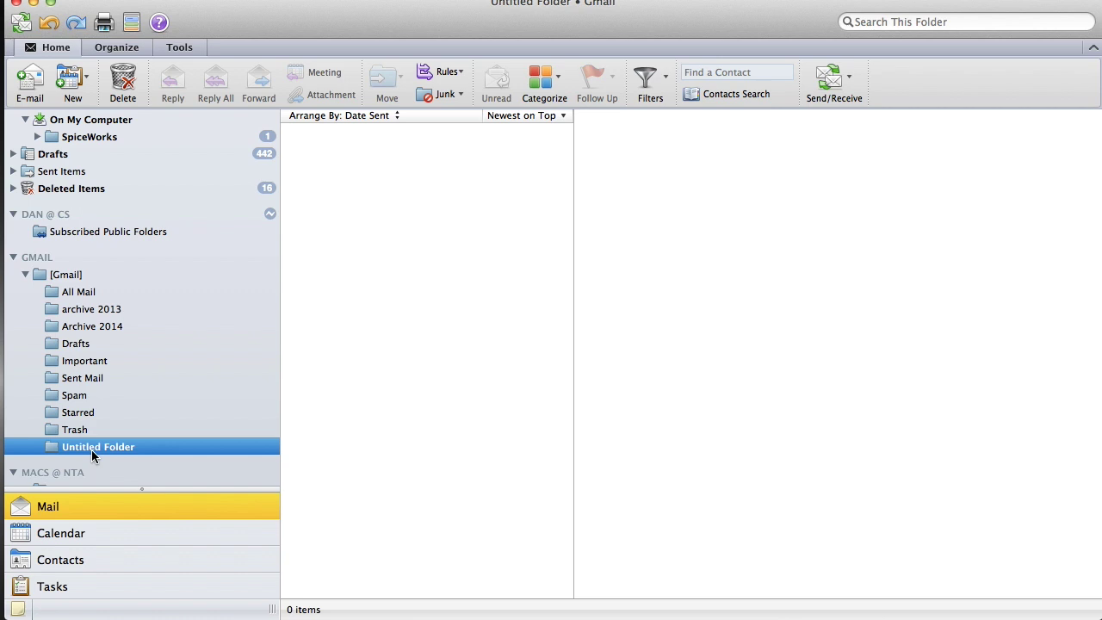
# - Rename the Untitled Folder under [Gmail] to Spiceworks
pyautogui.rightClick(91, 449)
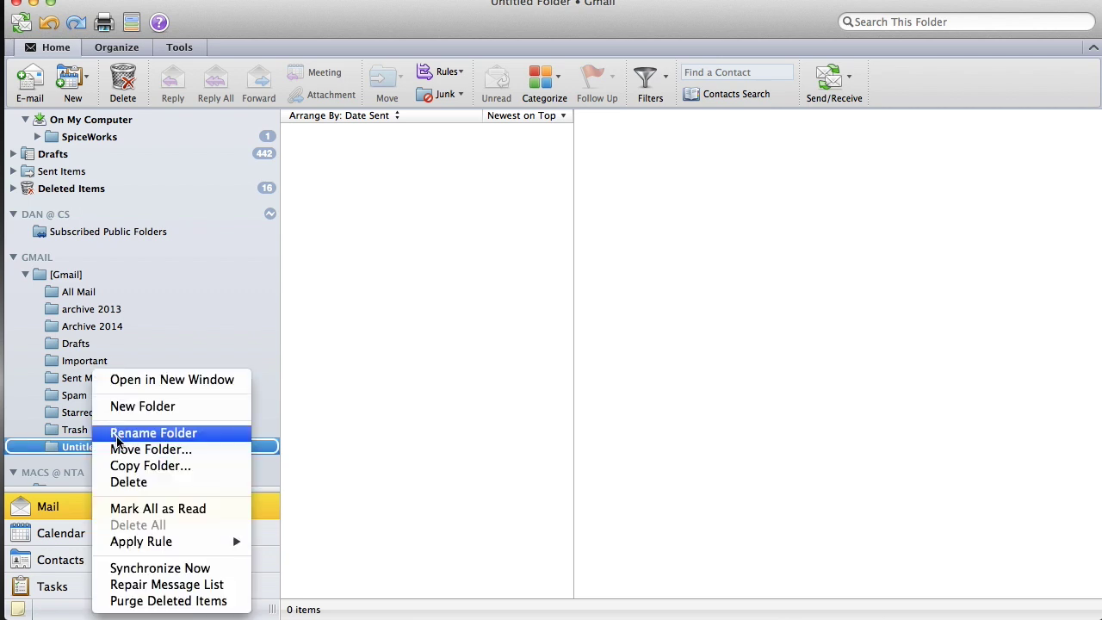
pyautogui.click(119, 431)
pyautogui.write('A')
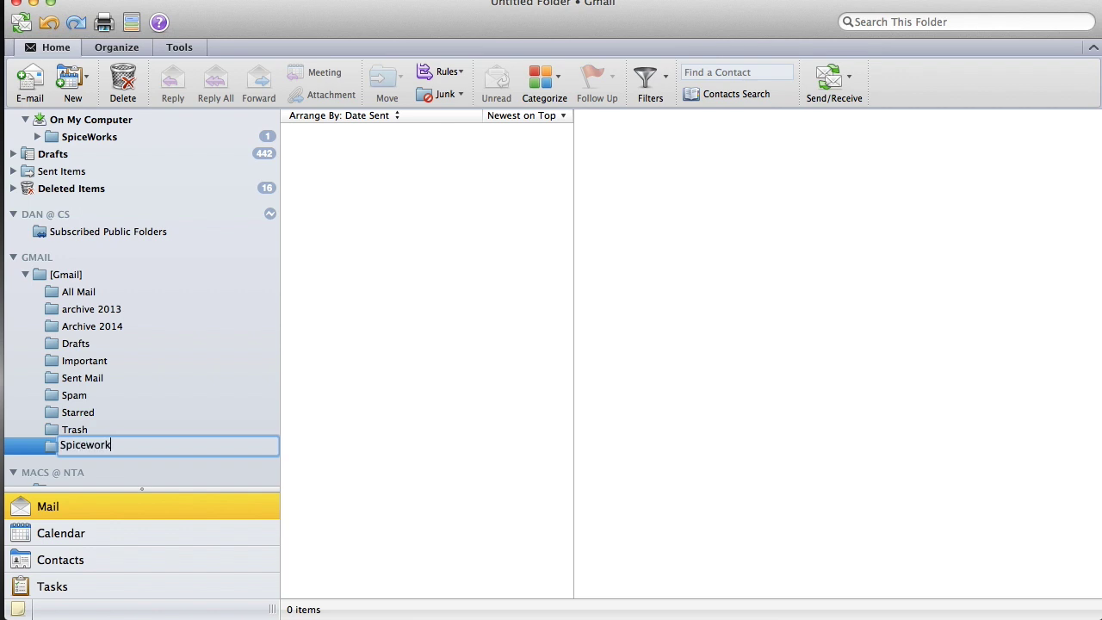
pyautogui.press('Return')
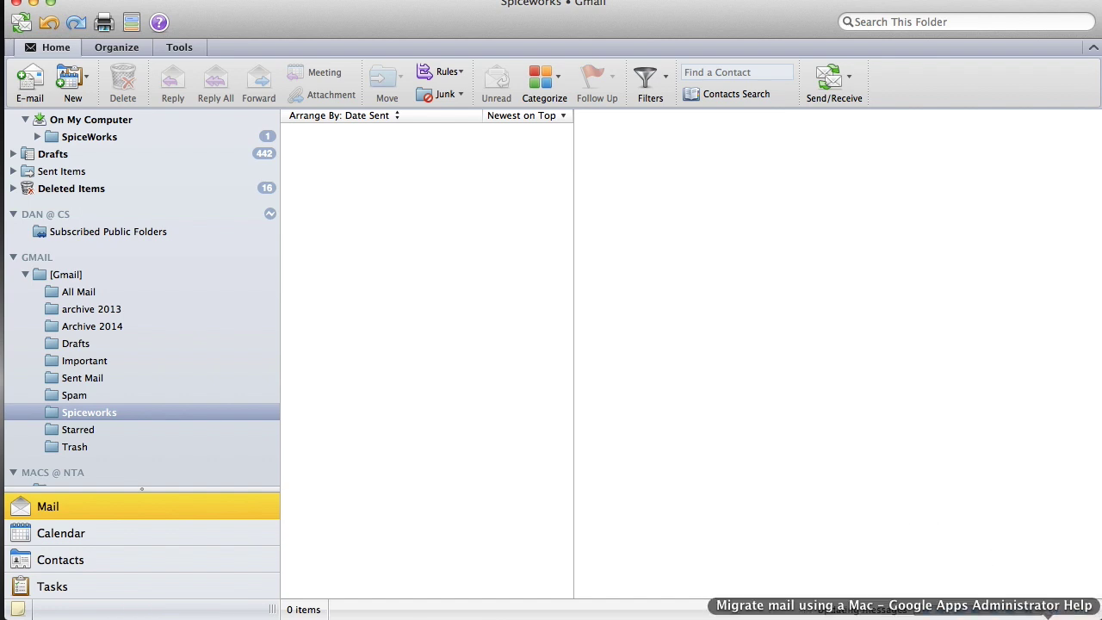
pyautogui.rightClick(82, 615)
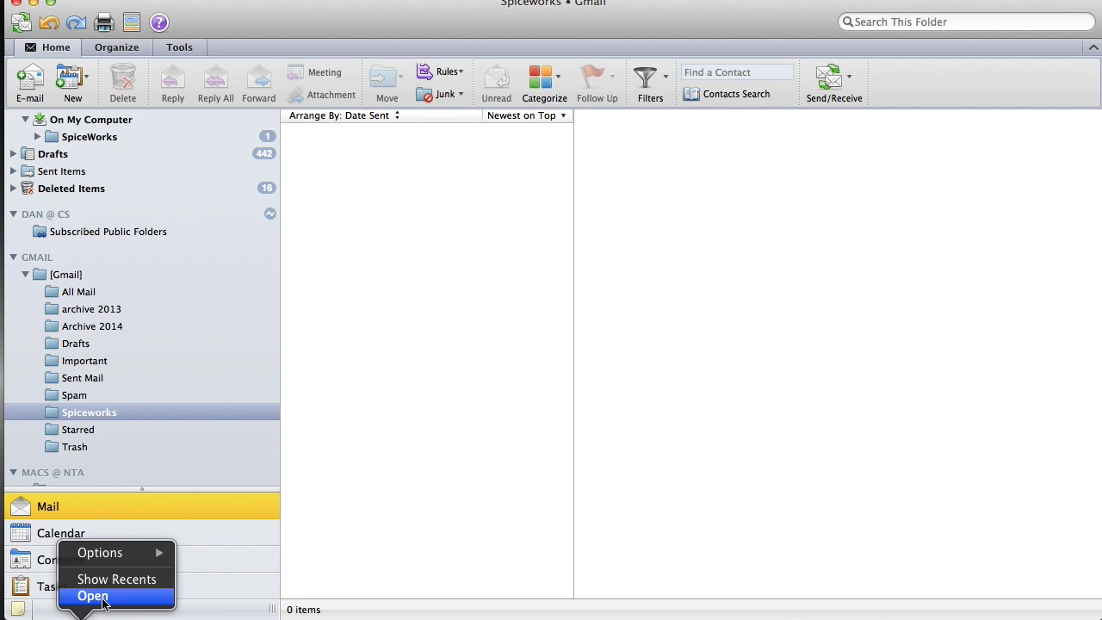
# - Bring up the Gmail inbox in Chrome, refresh it to show [Gmail]/Spiceworks, and return to Outlook
pyautogui.rightClick(129, 615)
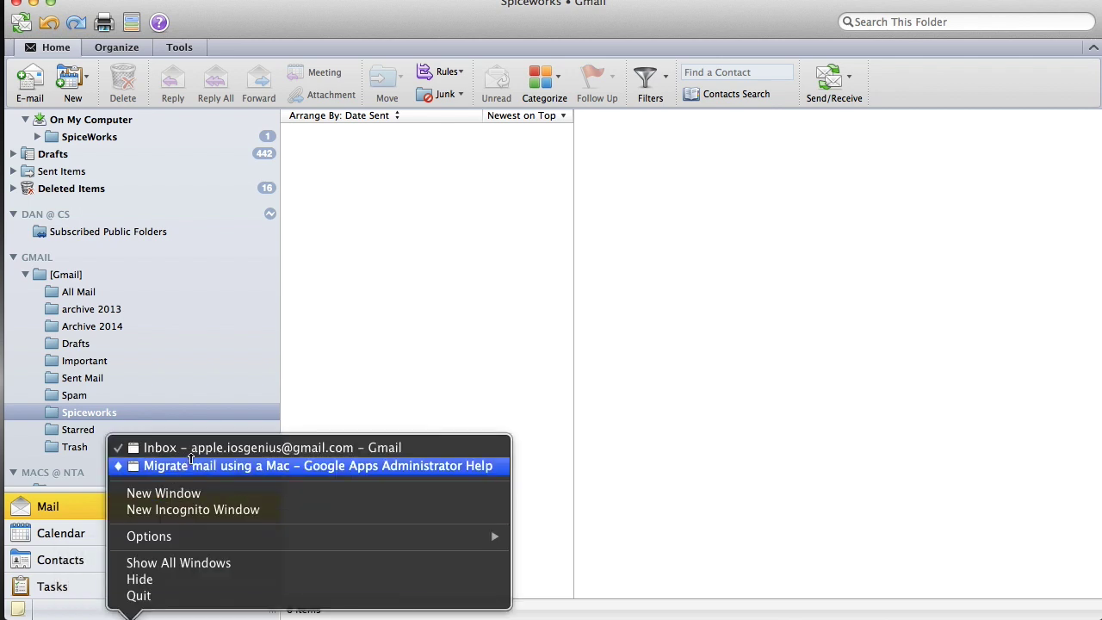
pyautogui.click(217, 450)
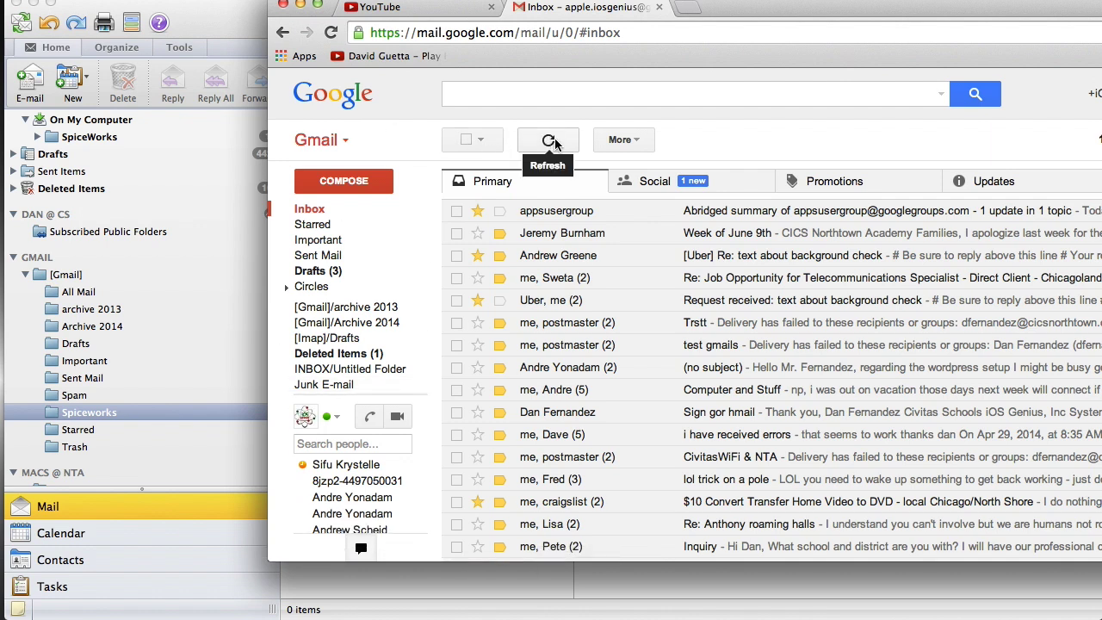
pyautogui.click(331, 34)
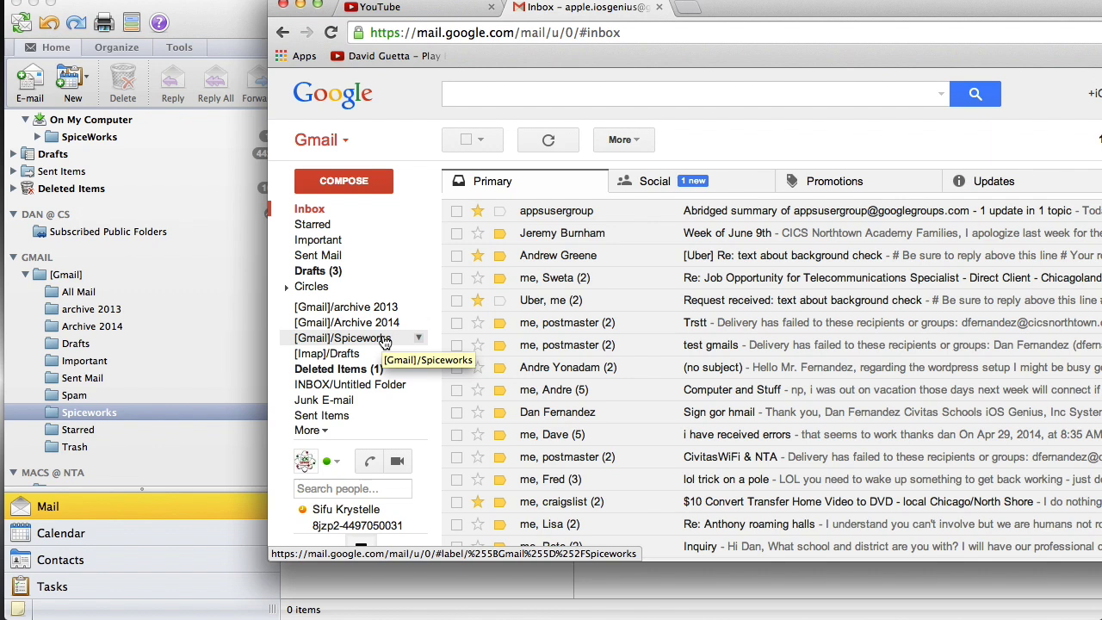
pyautogui.click(230, 19)
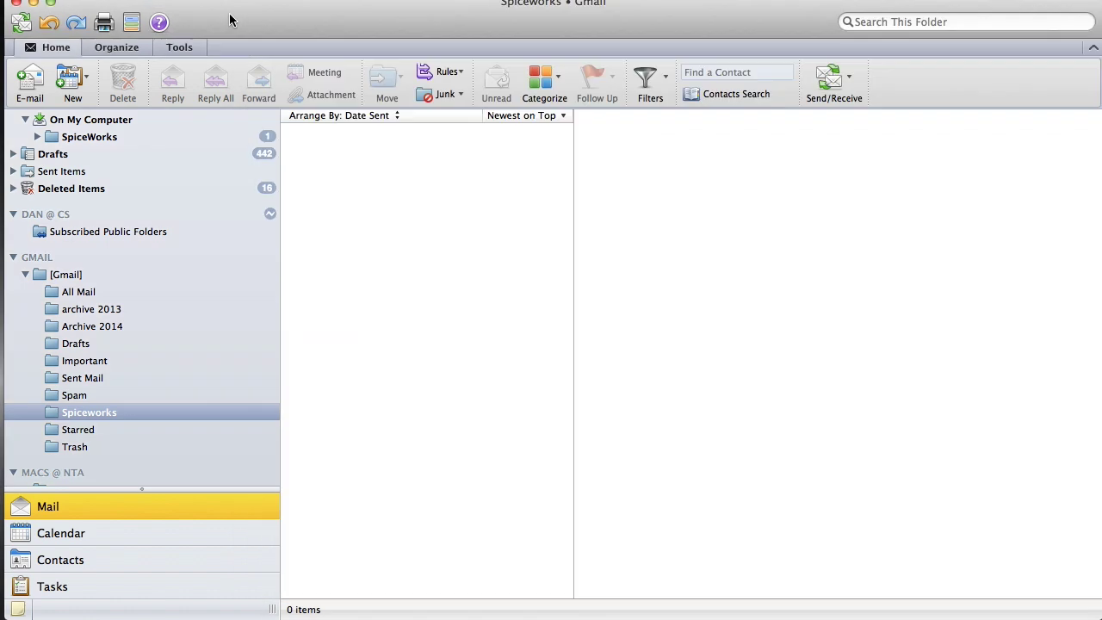
# - Open SpiceWorks under Dan @ CS and select all five 'What's New On Your Network' messages
pyautogui.click(89, 137)
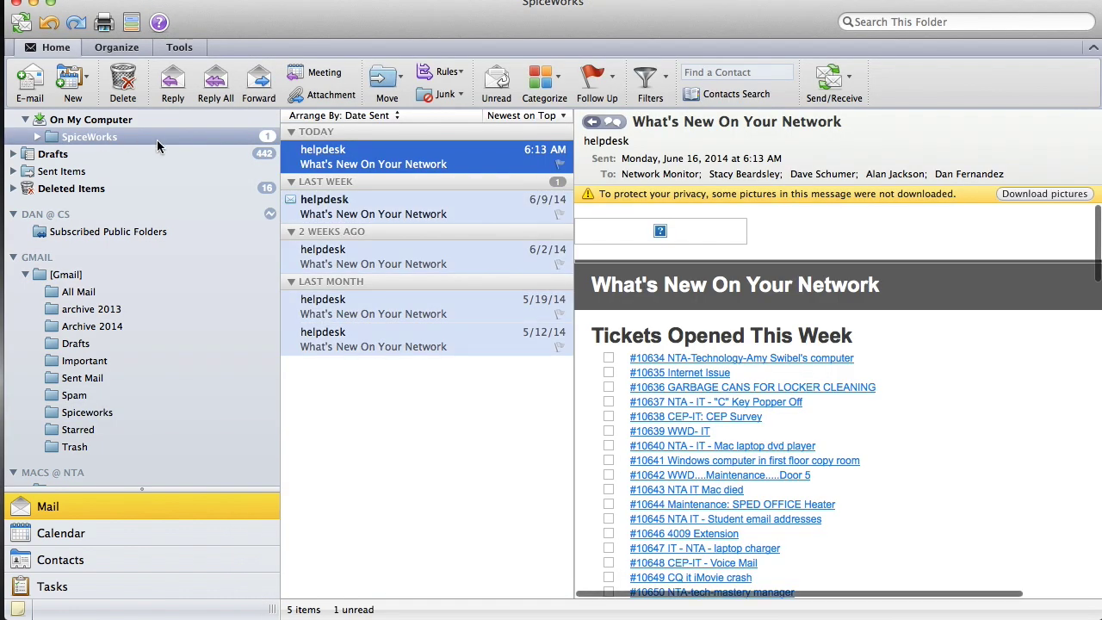
pyautogui.scroll(5, 157, 147)
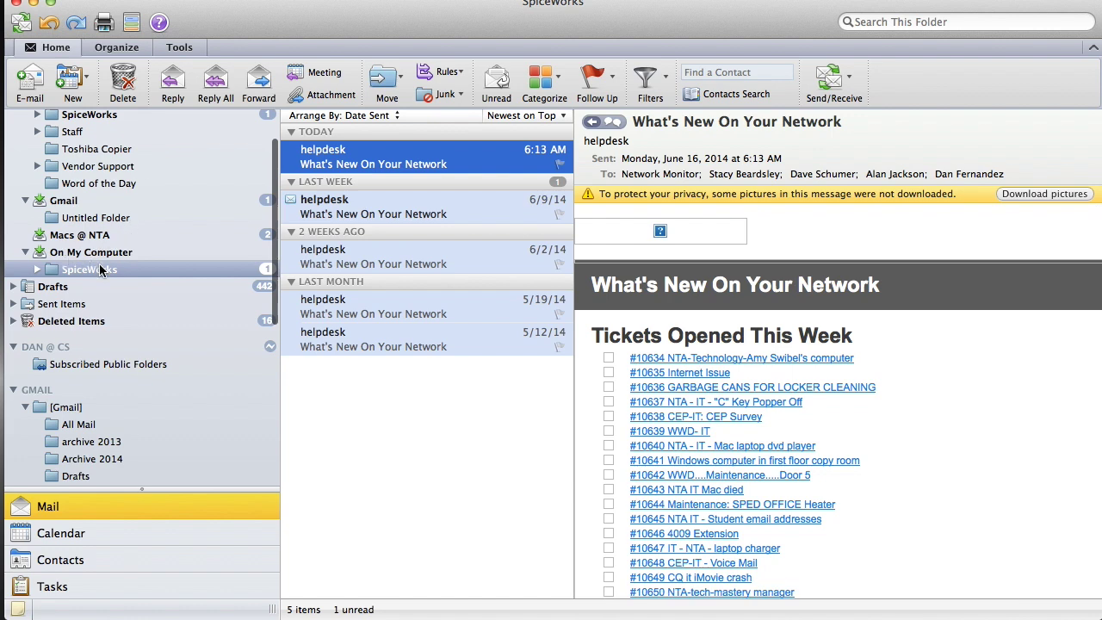
pyautogui.scroll(3, 100, 276)
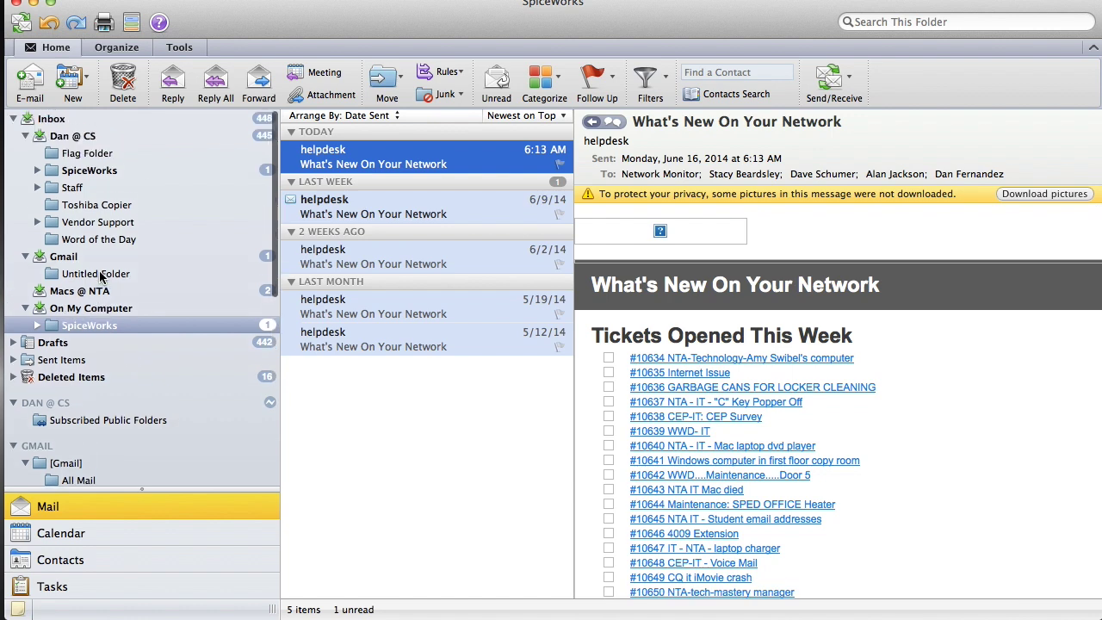
pyautogui.click(90, 170)
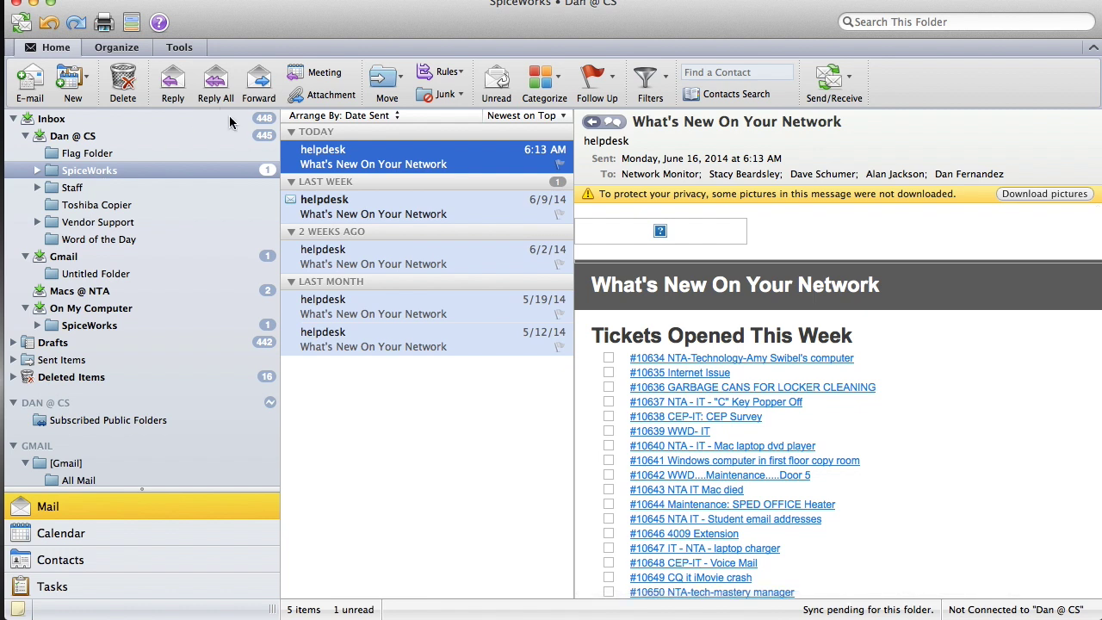
pyautogui.scroll(-5, 200, 384)
pyautogui.scroll(5, 199, 384)
pyautogui.scroll(-5, 174, 456)
pyautogui.click(370, 405)
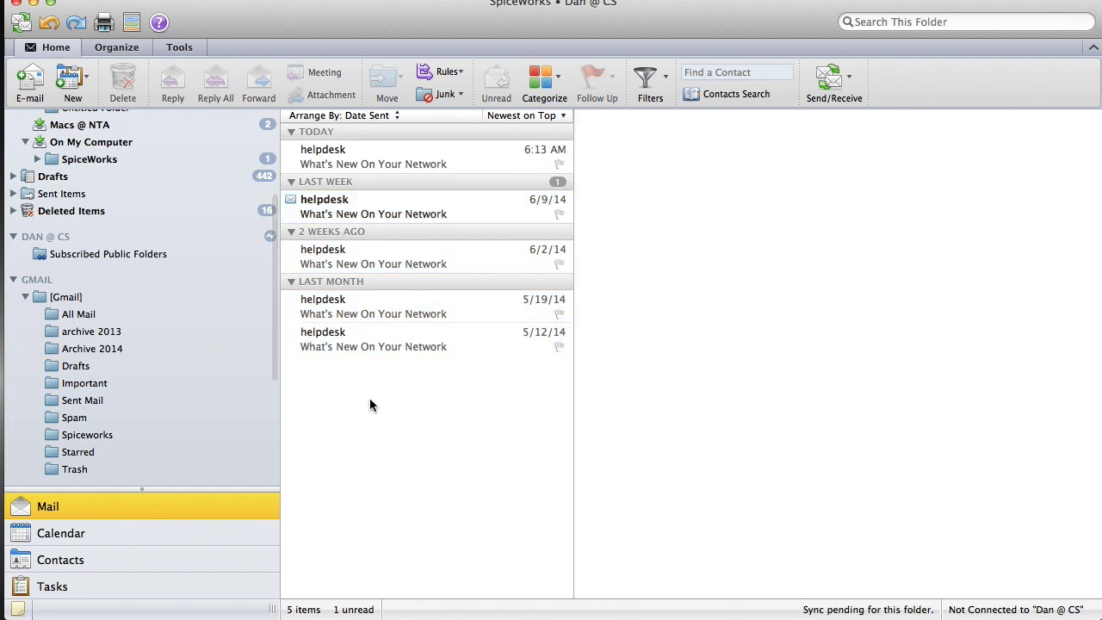
pyautogui.press('super+a')
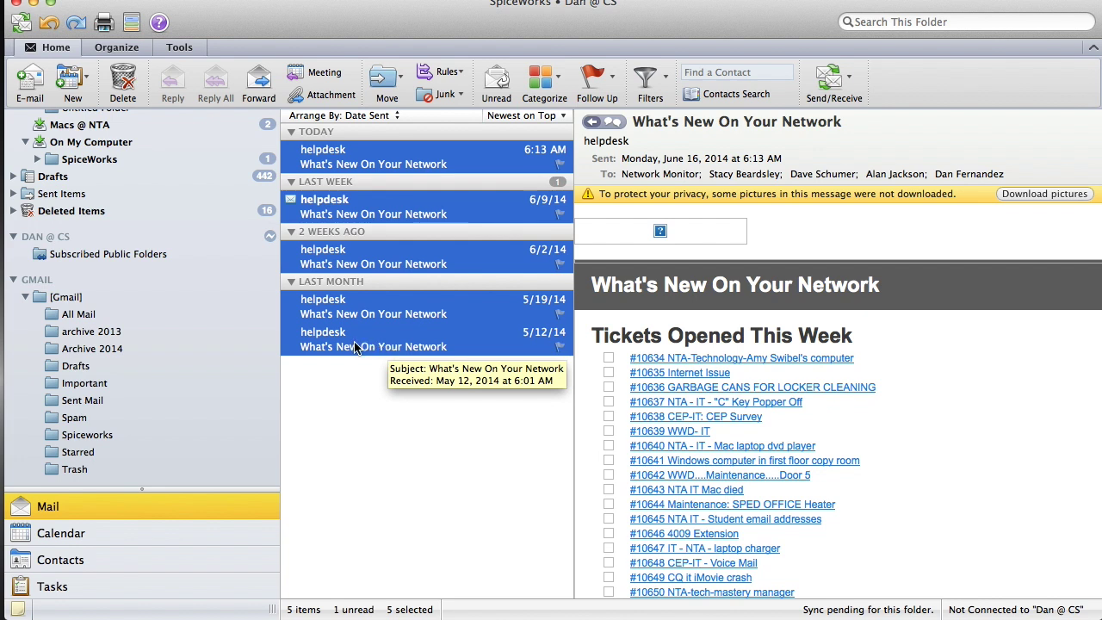
# - Drag the five selected messages onto Gmail's Spiceworks folder and view the upload progress
pyautogui.moveTo(356, 347); pyautogui.dragTo(97, 439)
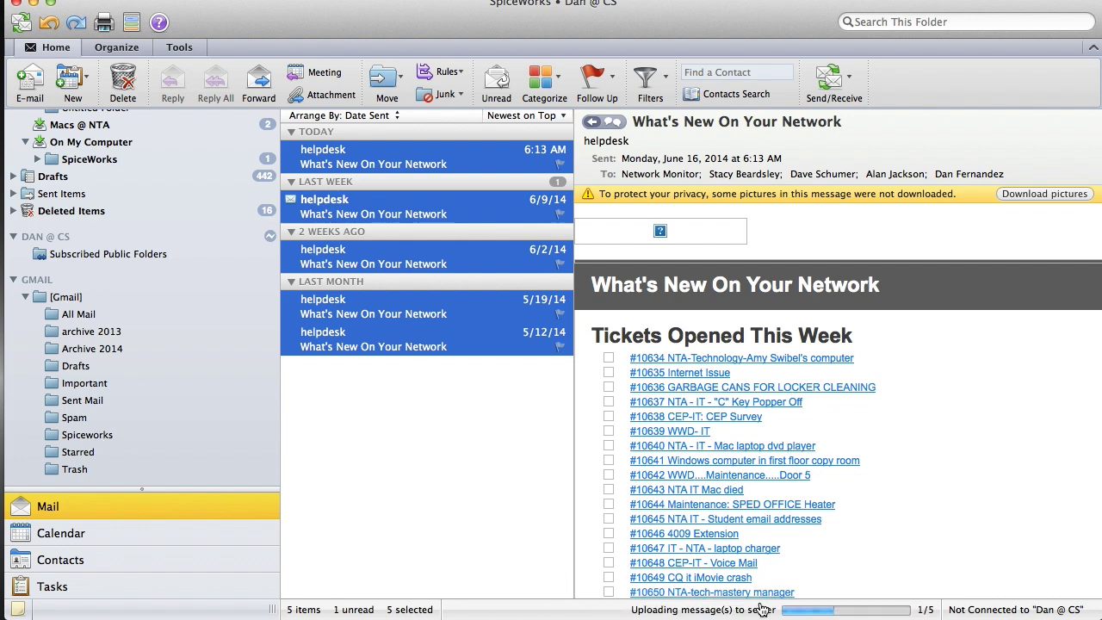
pyautogui.click(759, 613)
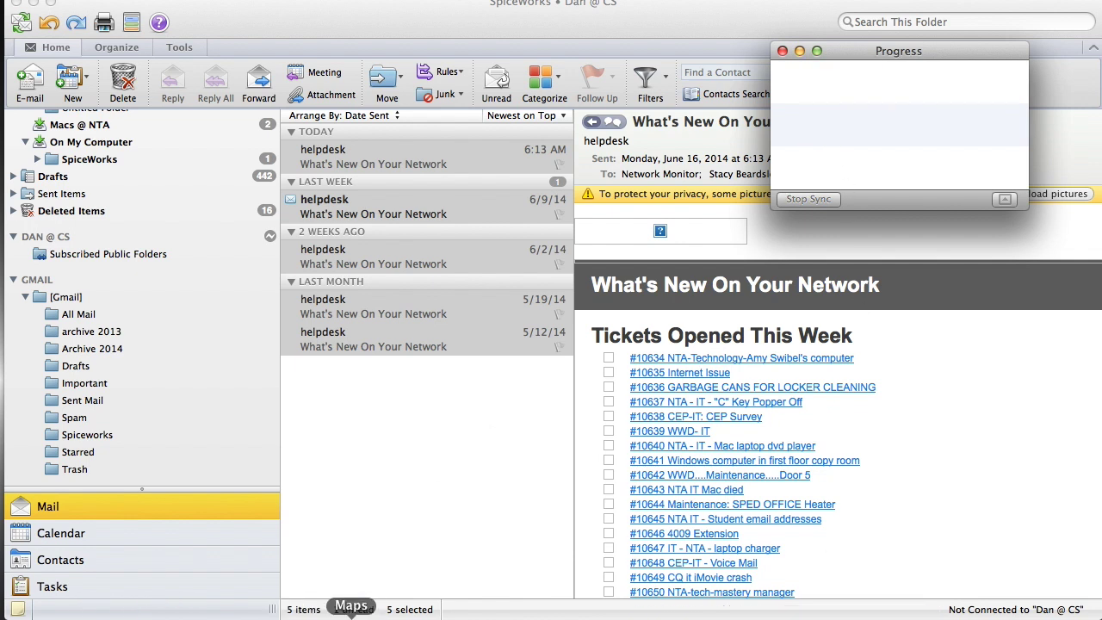
pyautogui.rightClick(130, 617)
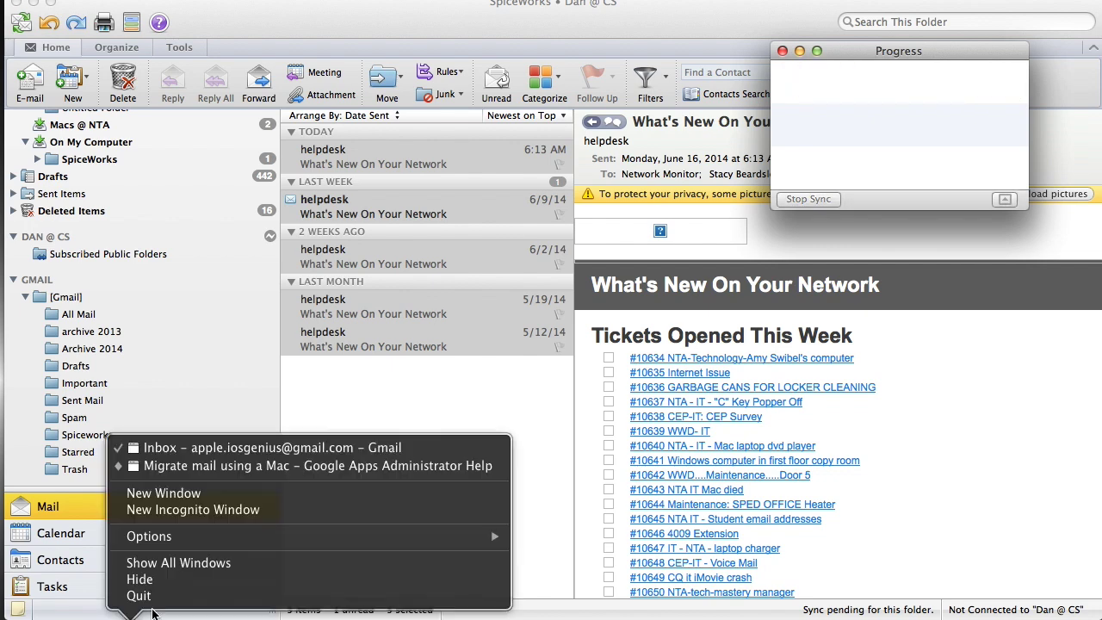
# - Open the [Gmail]/Spiceworks label in Chrome, select its five messages, then return to Outlook
pyautogui.click(229, 450)
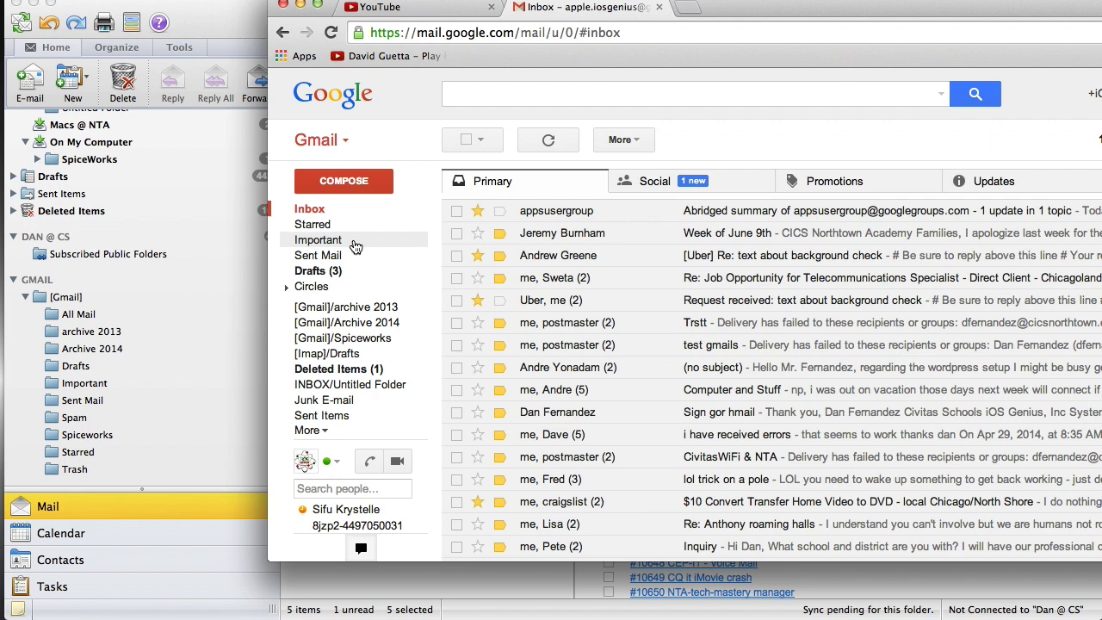
pyautogui.click(360, 341)
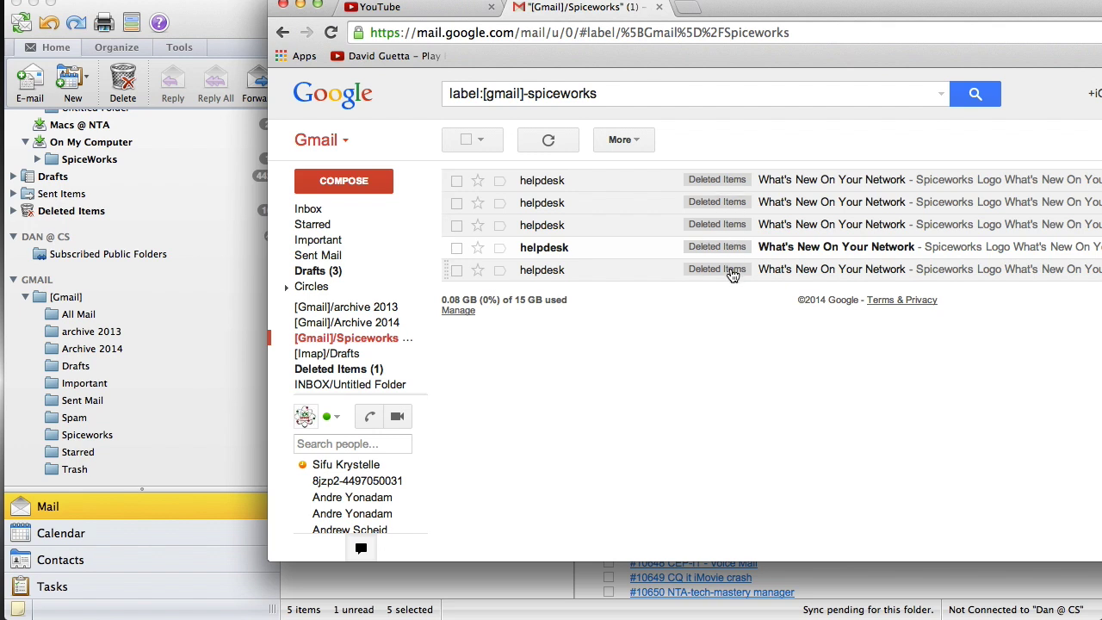
pyautogui.click(467, 141)
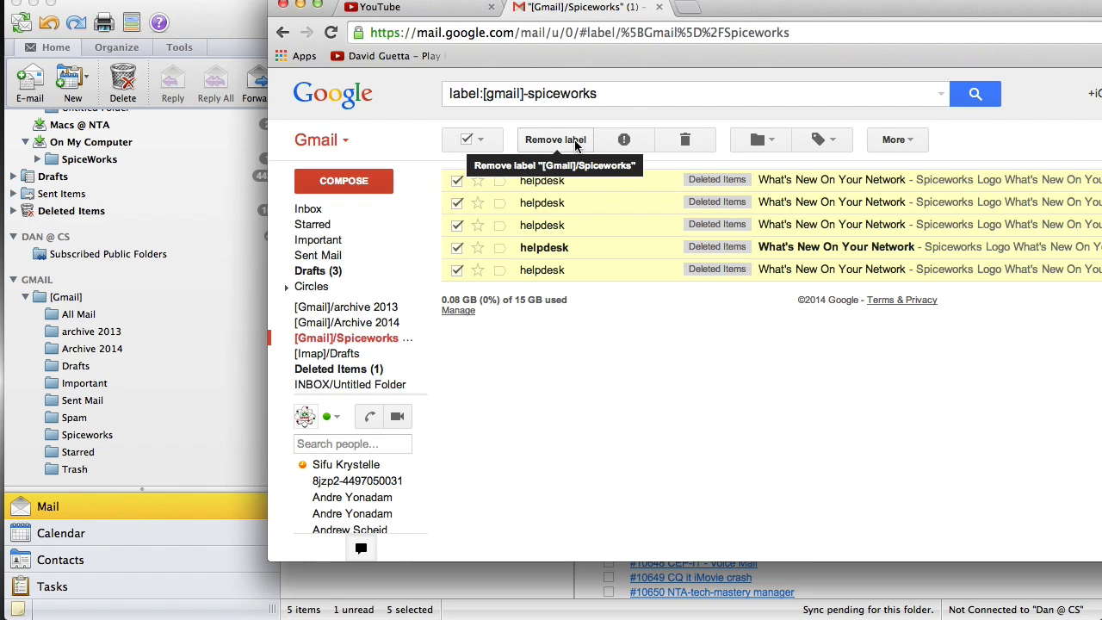
pyautogui.moveTo(941, 5); pyautogui.dragTo(727, 6)
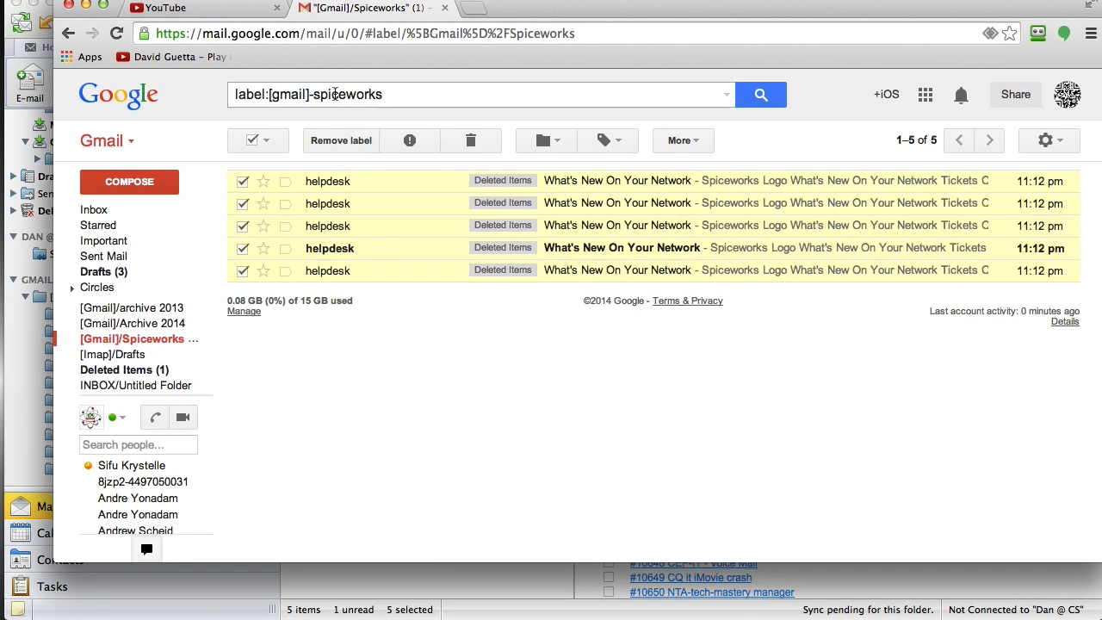
pyautogui.click(7, 54)
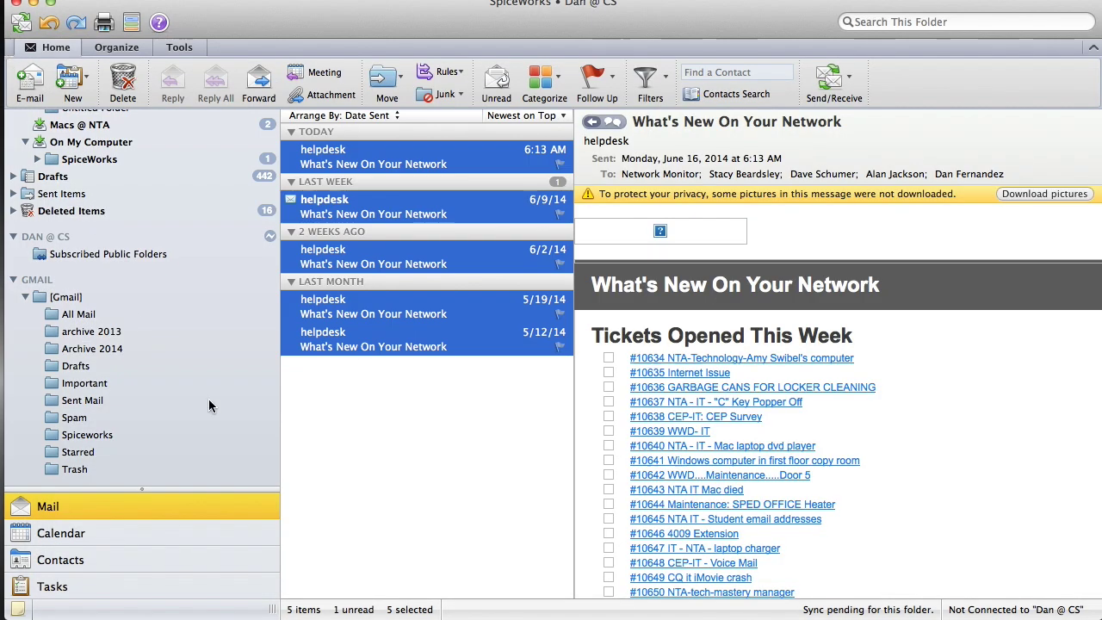
# - Deselect the five messages, open the 5/12/14 helpdesk message, then list the browser's open windows
pyautogui.click(486, 425)
pyautogui.click(552, 343)
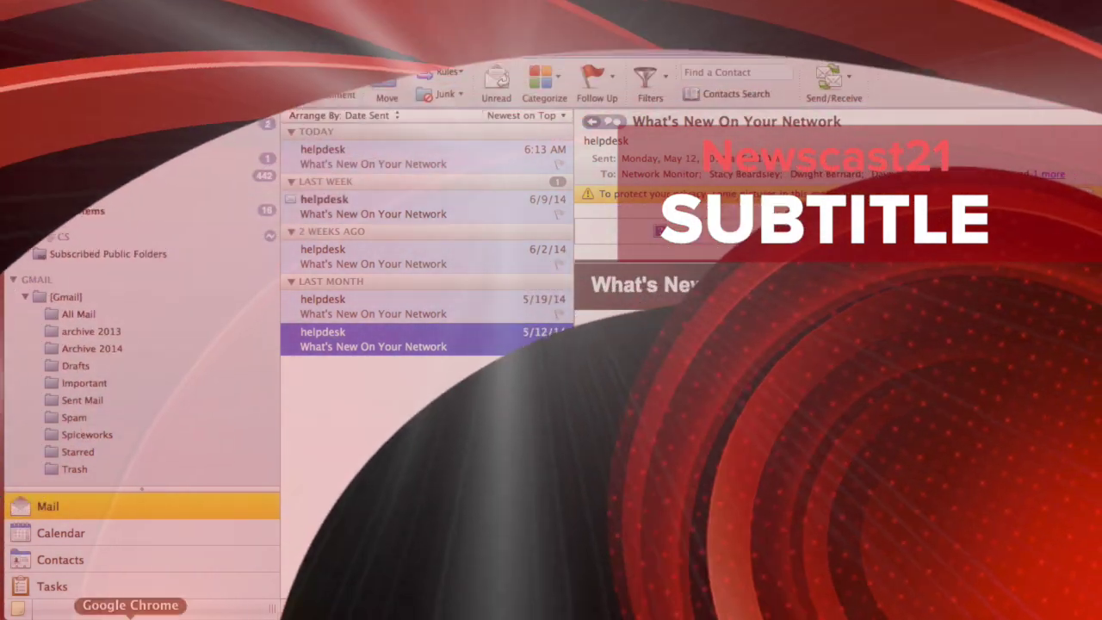
pyautogui.rightClick(141, 614)
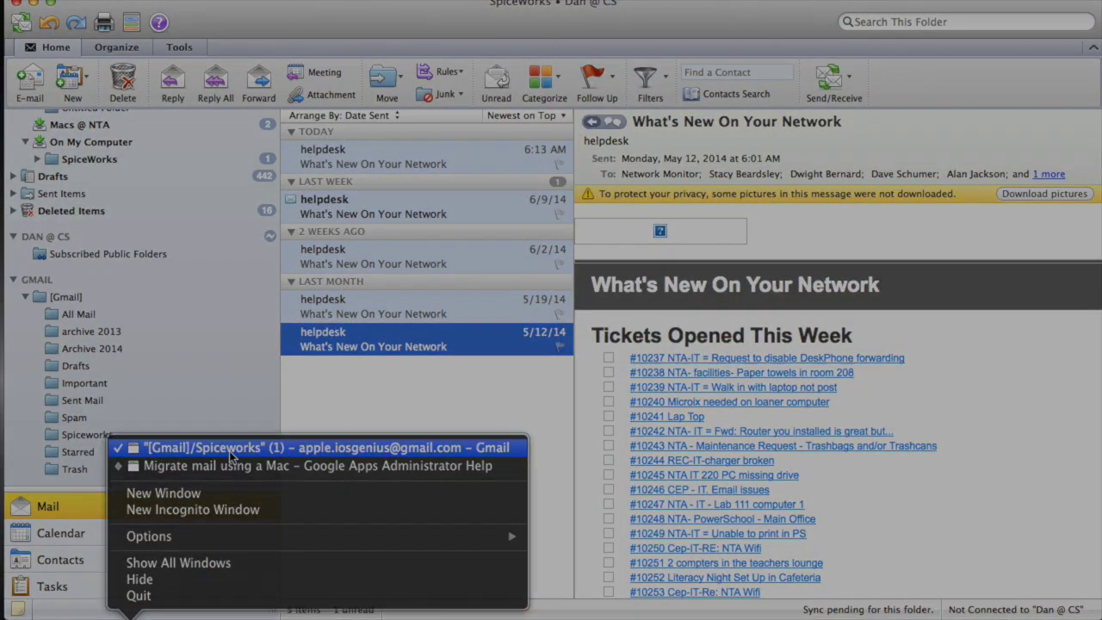